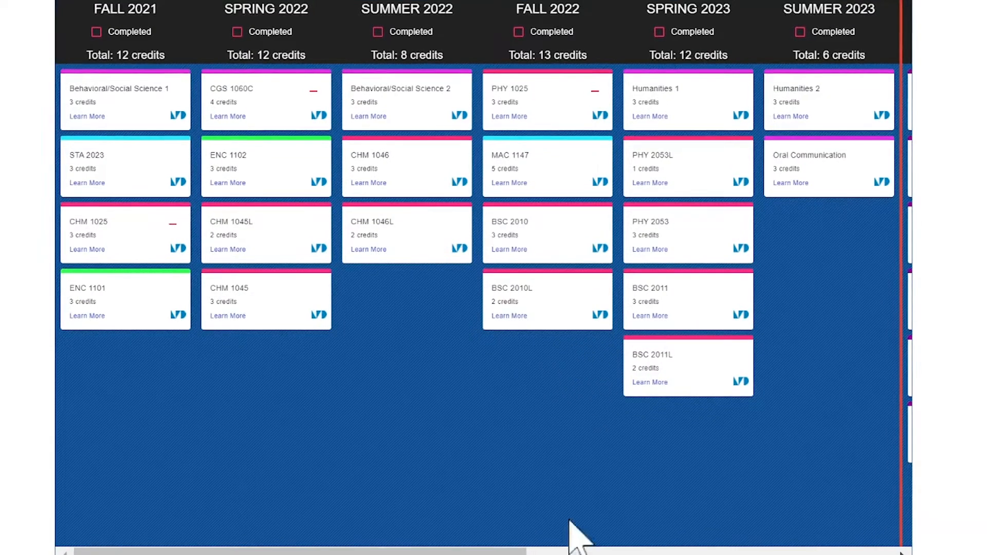
# Continue the iMAP setup as a guest, keeping the Biology (10400) pathway toward FIU's BA Biology, Fall 2021
pyautogui.moveTo(489, 551); pyautogui.dragTo(566, 553)
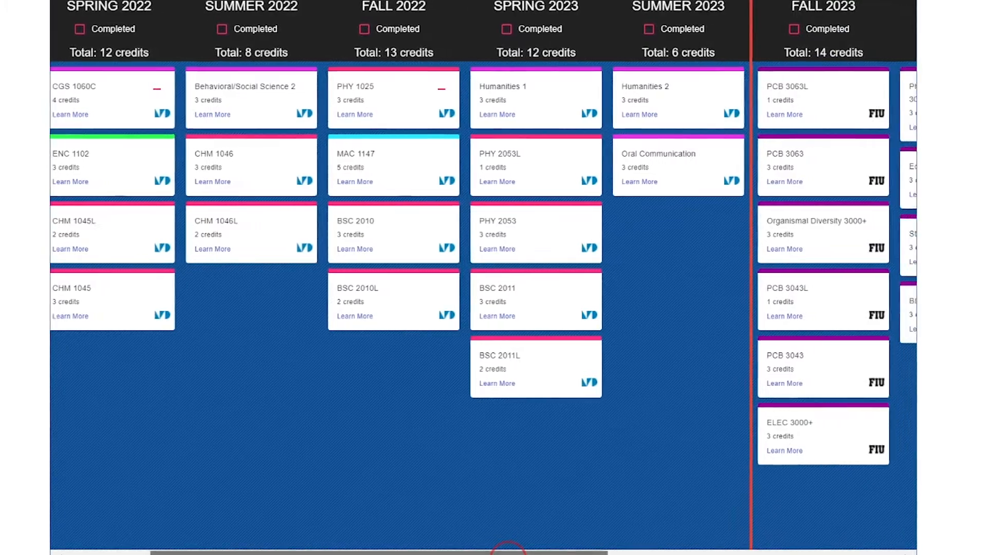
pyautogui.hscroll(3, 508, 553)
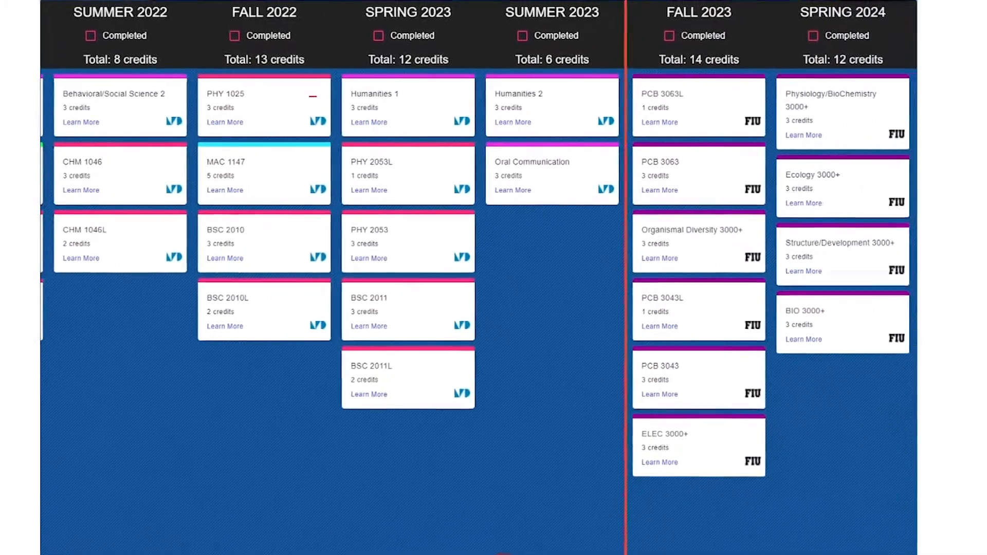
pyautogui.hscroll(3, 503, 554)
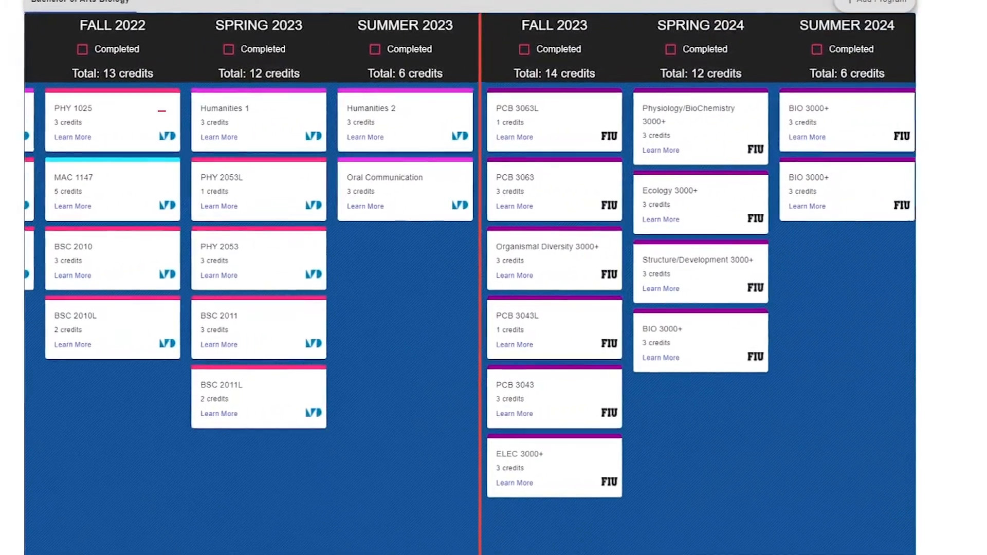
pyautogui.hscroll(1, 503, 554)
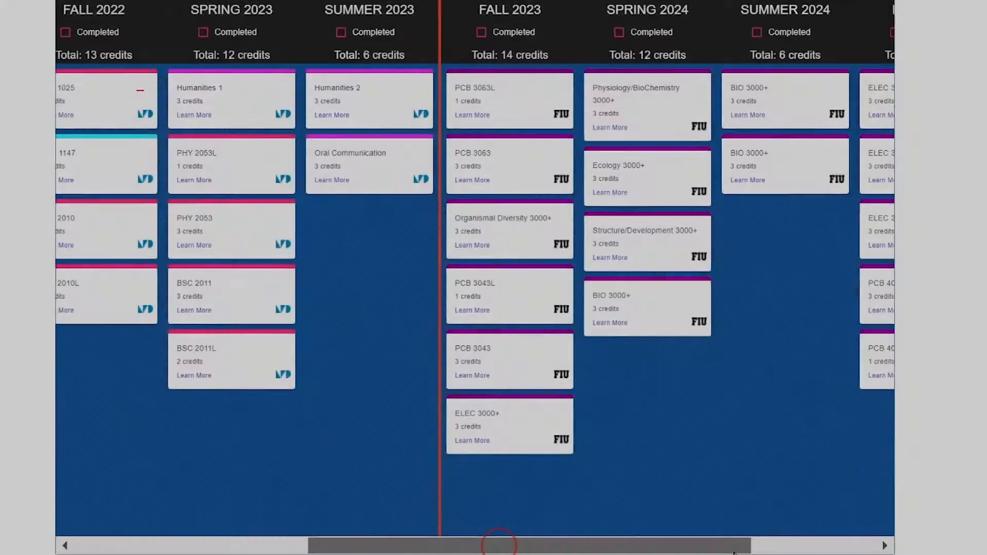
pyautogui.moveTo(734, 552); pyautogui.dragTo(843, 554)
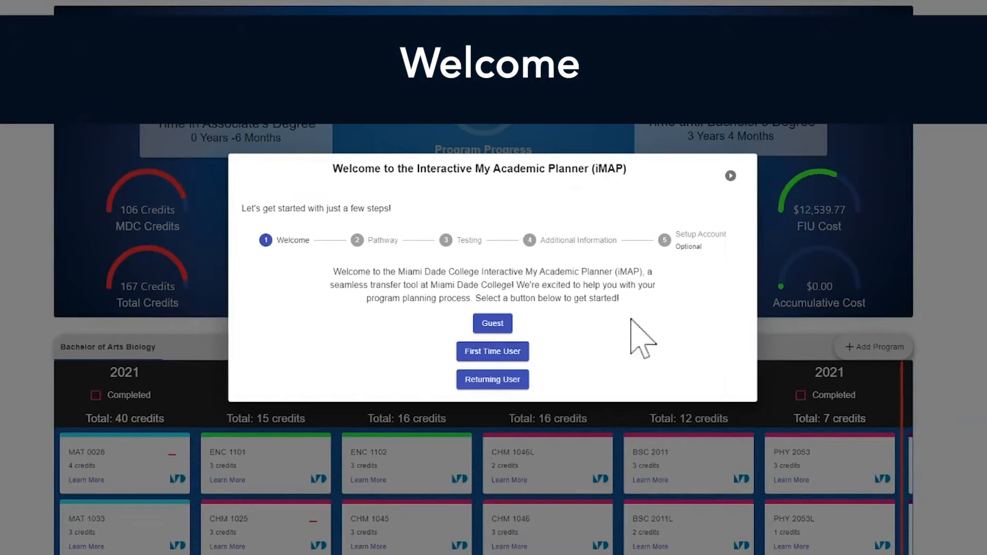
pyautogui.click(503, 322)
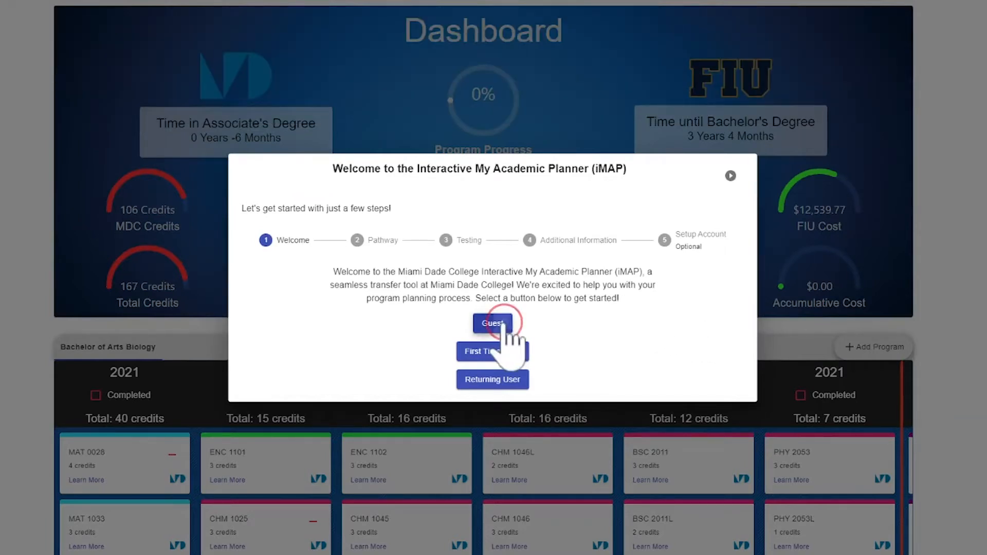
pyautogui.click(503, 322)
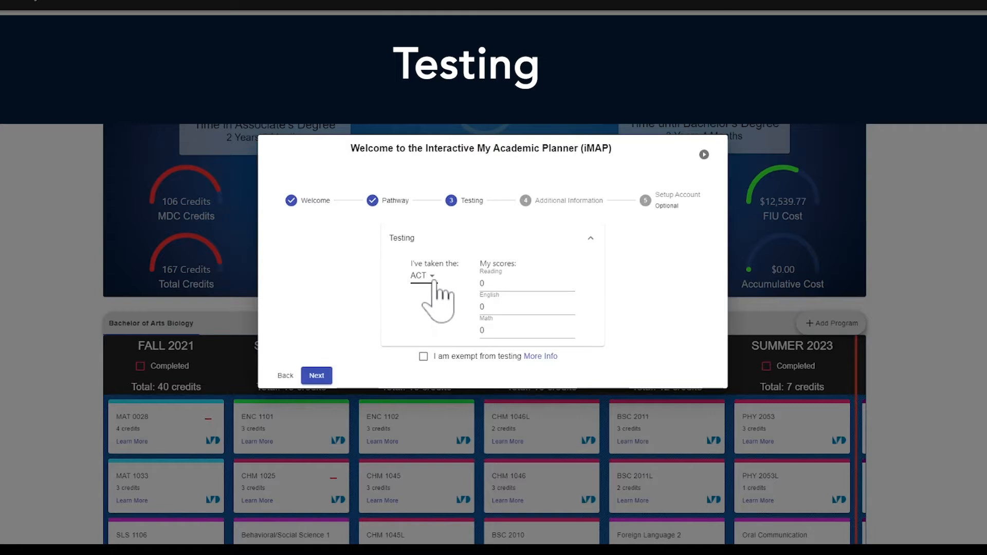
# Pick ACCUPLACER NG and enter 279 for Reading, Writing, Math (QAS) and Math (AAF)
pyautogui.click(434, 282)
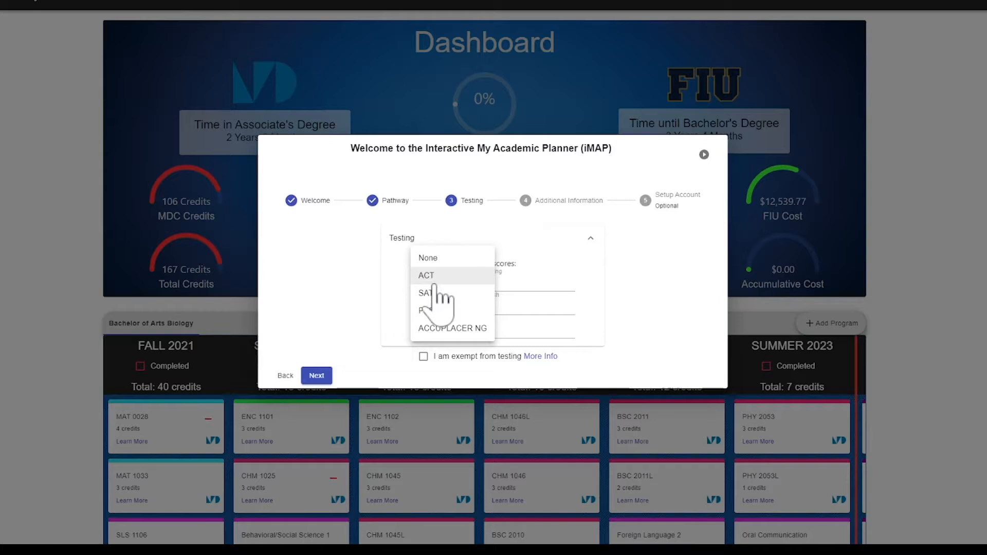
pyautogui.click(434, 328)
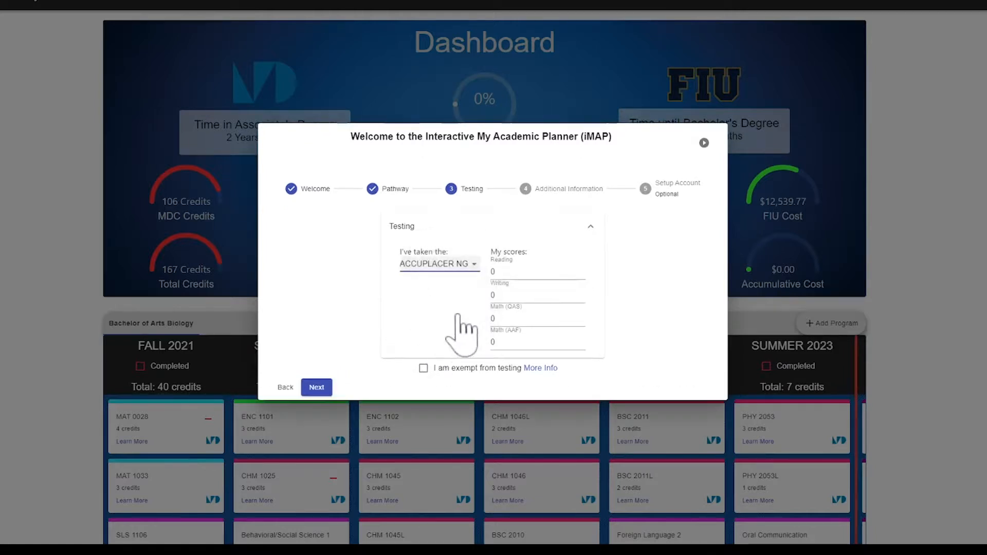
pyautogui.click(497, 272)
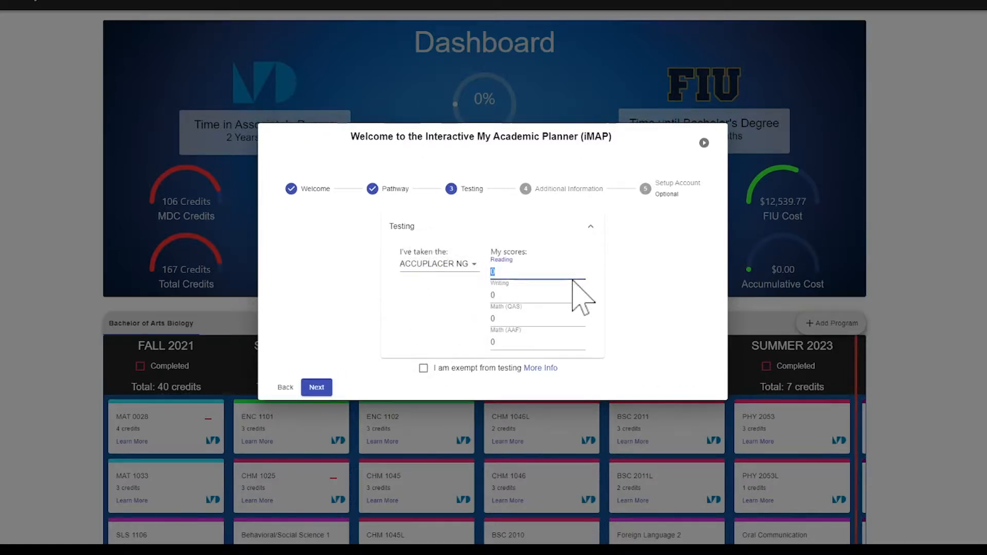
pyautogui.click(491, 272)
pyautogui.write('279')
pyautogui.click(555, 307)
pyautogui.write('279')
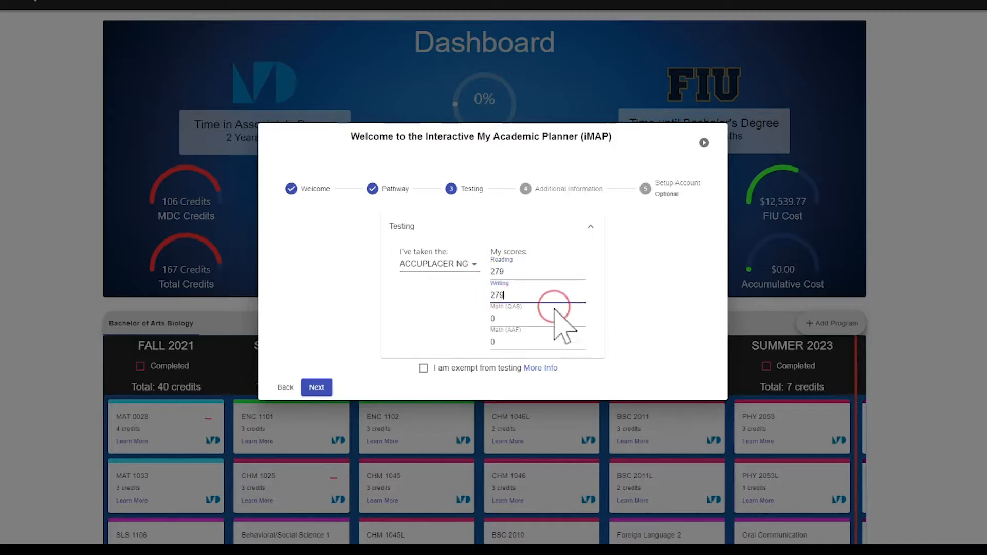
pyautogui.click(499, 320)
pyautogui.write('279')
pyautogui.press('Tab')
pyautogui.write('279')
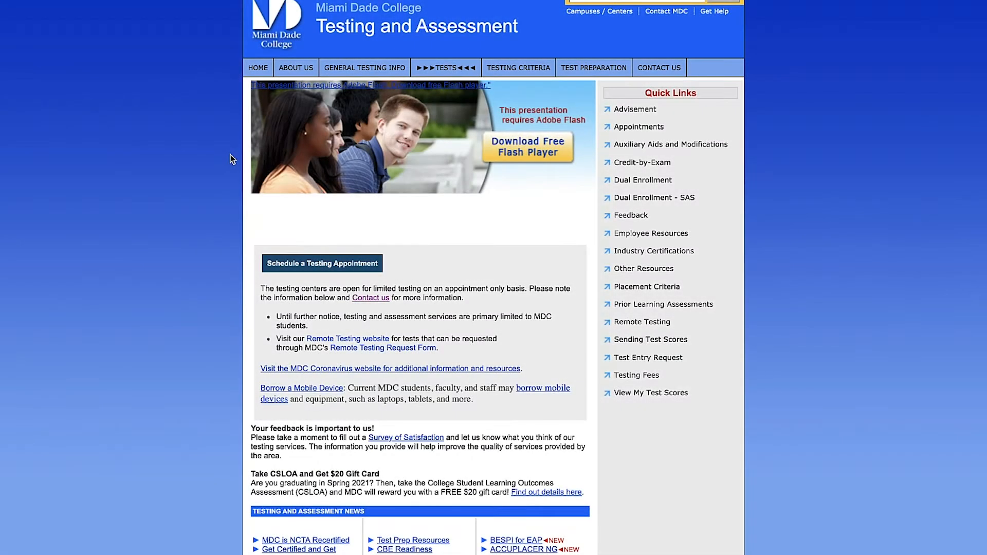
# Browse the Testing and Assessment homepage and go to Schedule a Testing Appointment to review campus locations
pyautogui.scroll(-3, 233, 159)
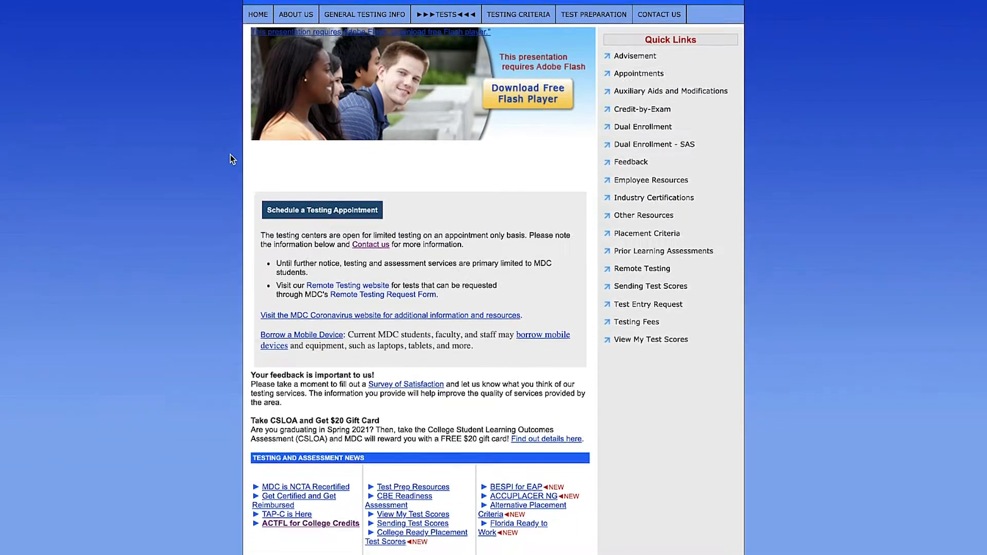
pyautogui.scroll(-3, 230, 154)
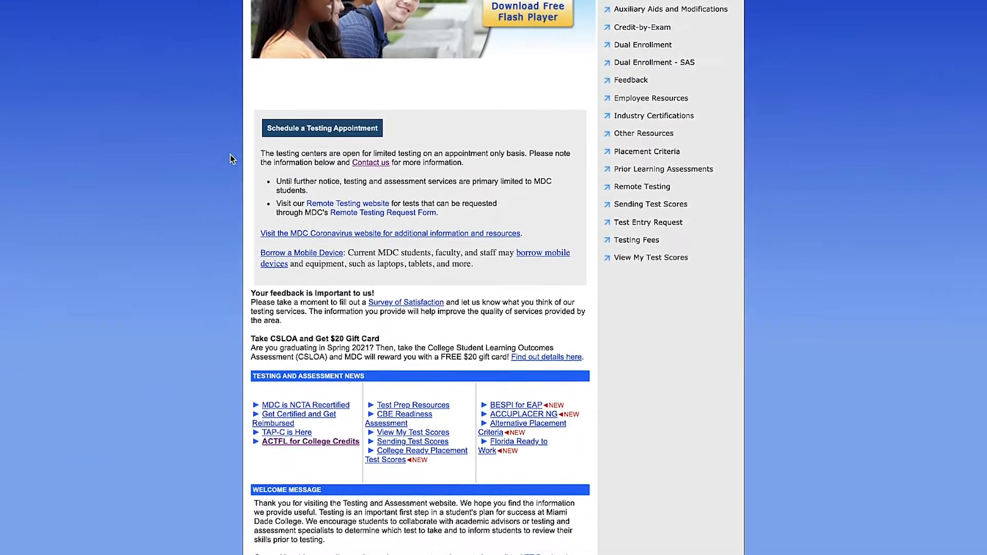
pyautogui.scroll(-1, 233, 160)
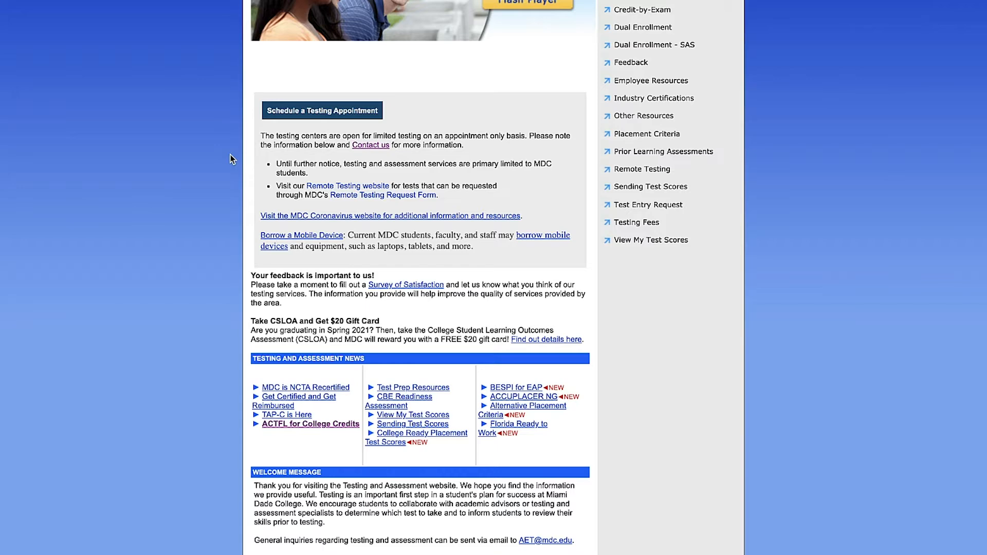
pyautogui.scroll(-1, 232, 159)
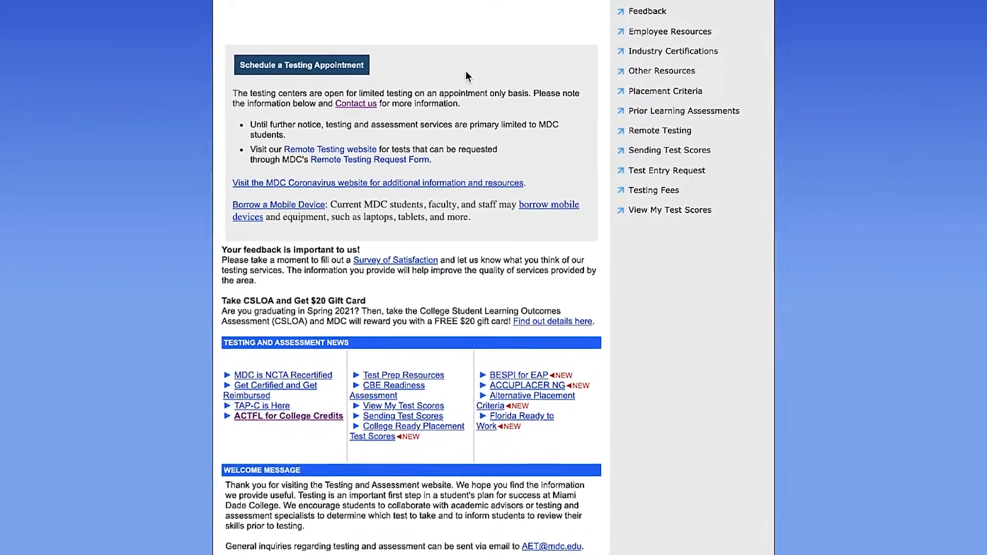
pyautogui.scroll(3, 465, 70)
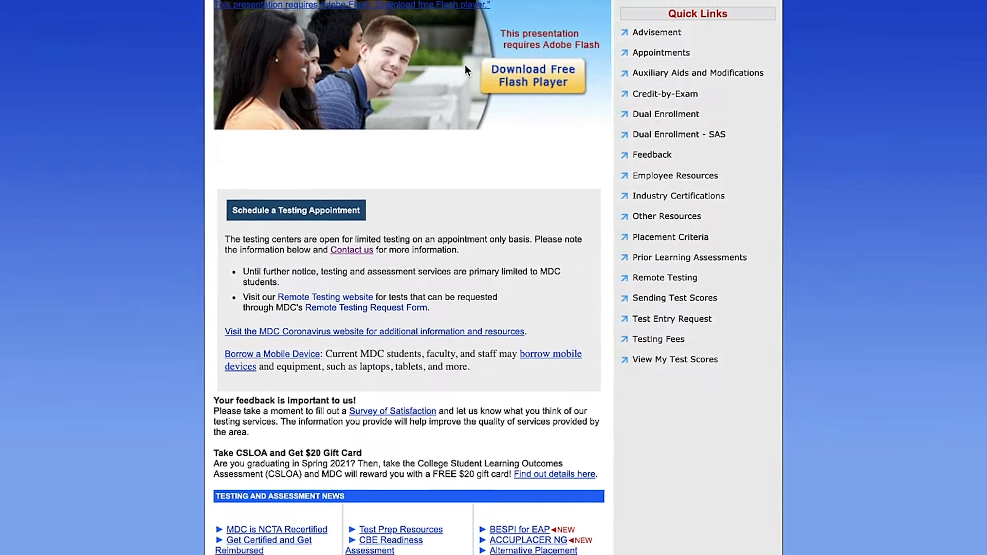
pyautogui.scroll(1, 465, 64)
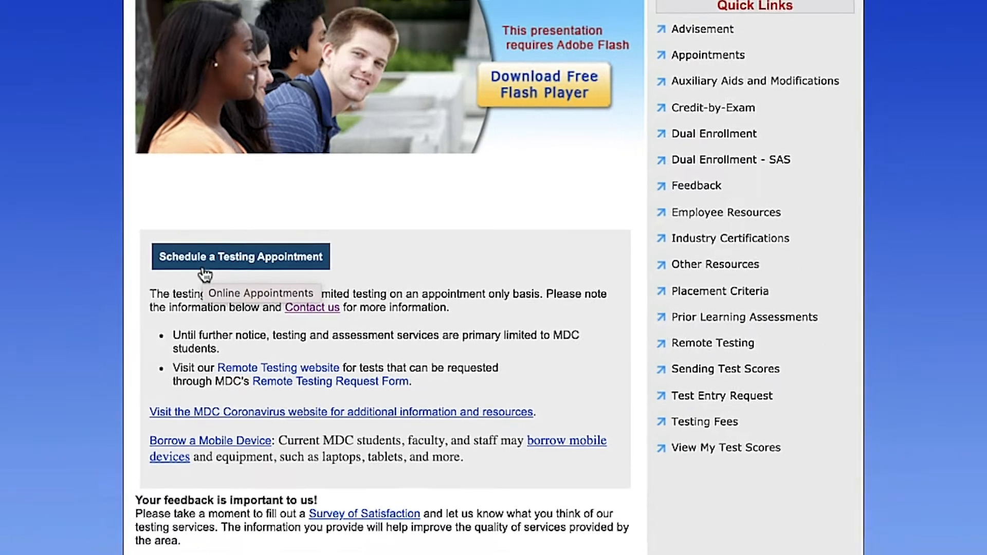
pyautogui.click(184, 266)
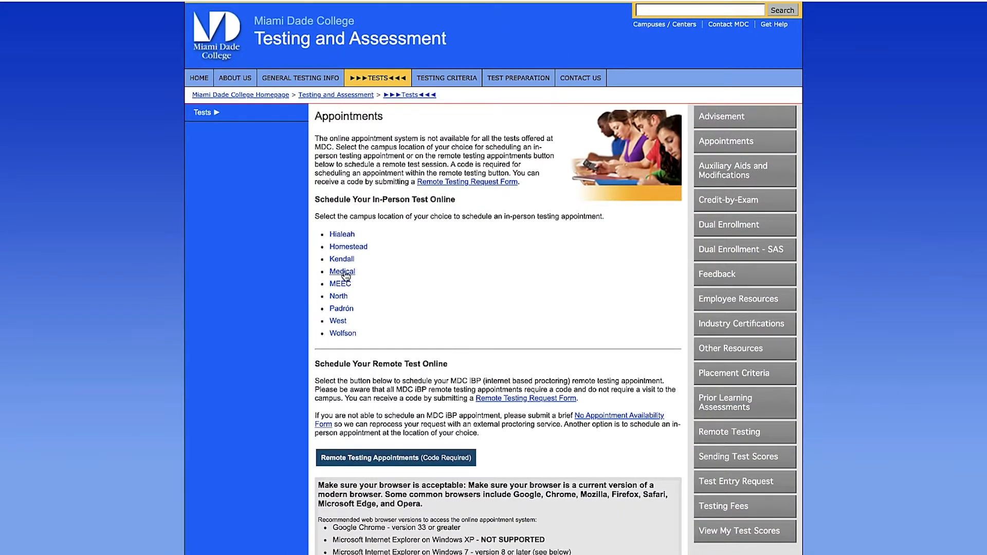
pyautogui.scroll(-3, 423, 274)
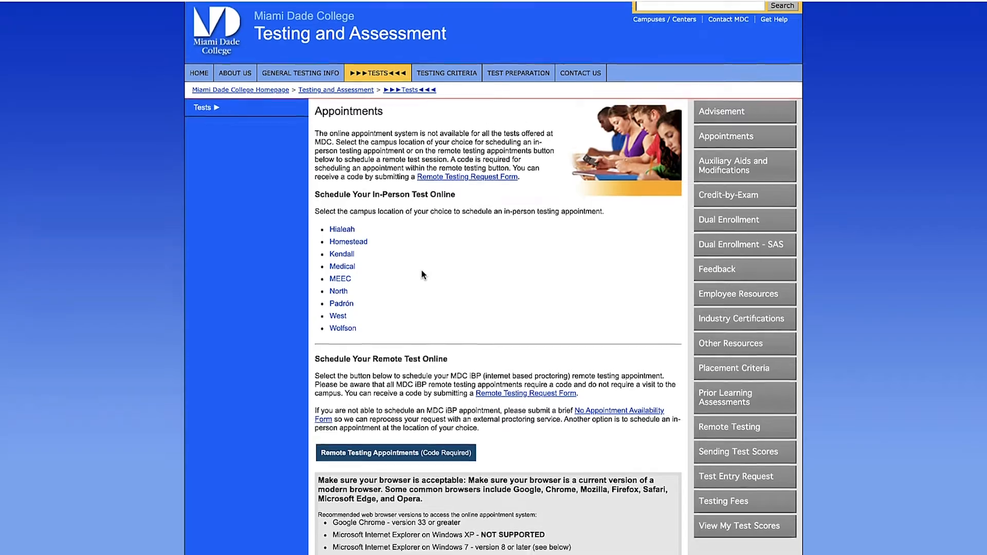
pyautogui.scroll(-3, 423, 274)
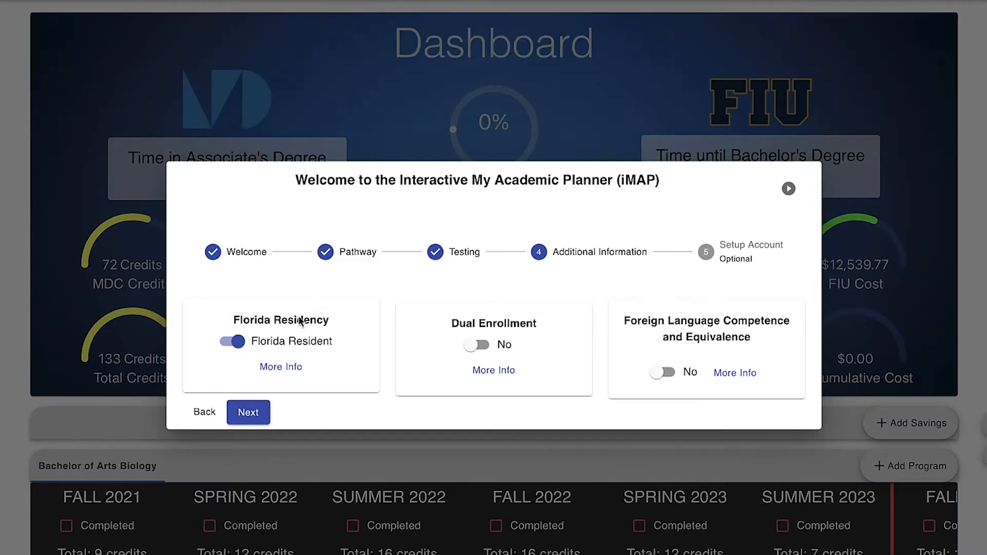
# Toggle Florida residency to compare costs, then set Dual Enrollment to Yes
pyautogui.click(235, 342)
pyautogui.click(237, 343)
pyautogui.click(249, 415)
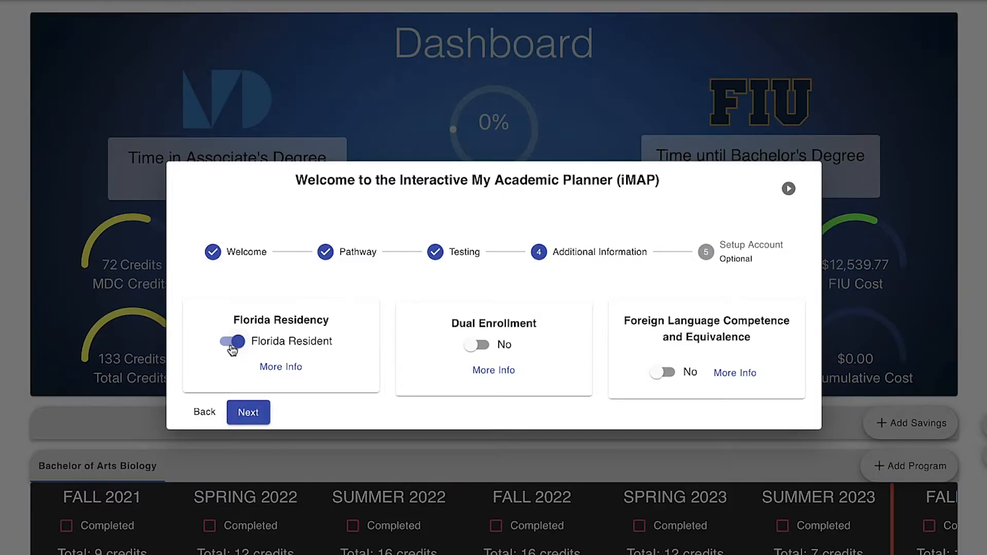
pyautogui.click(234, 342)
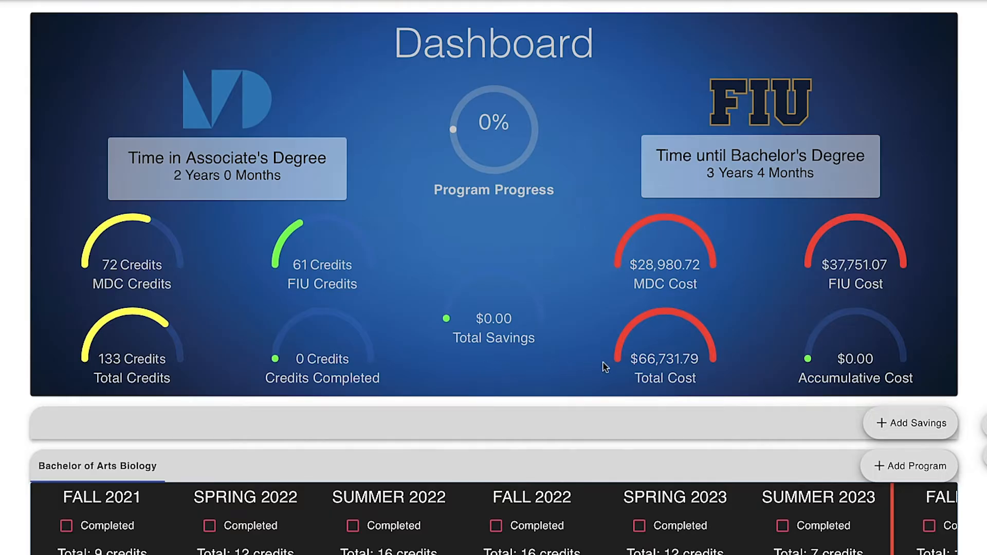
pyautogui.moveTo(658, 368)
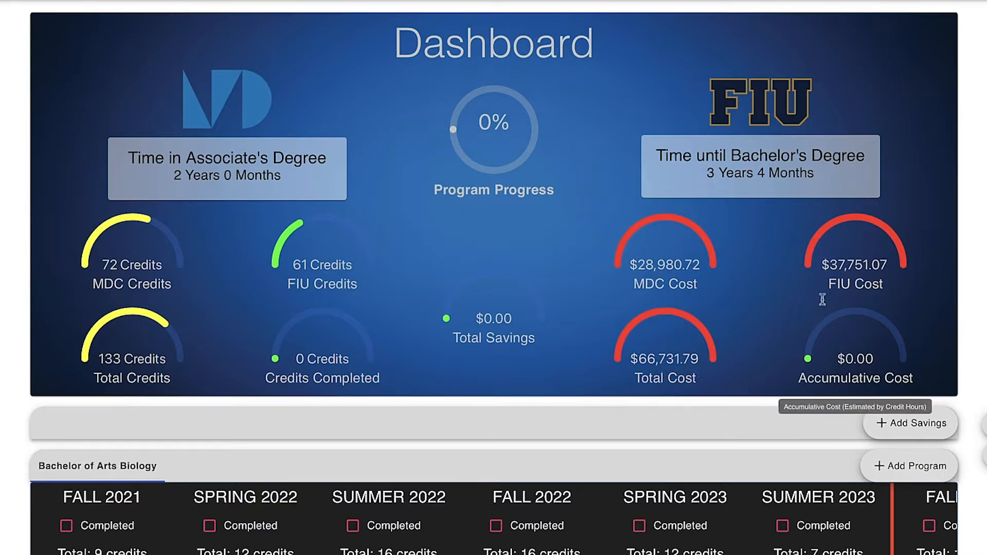
pyautogui.moveTo(841, 286)
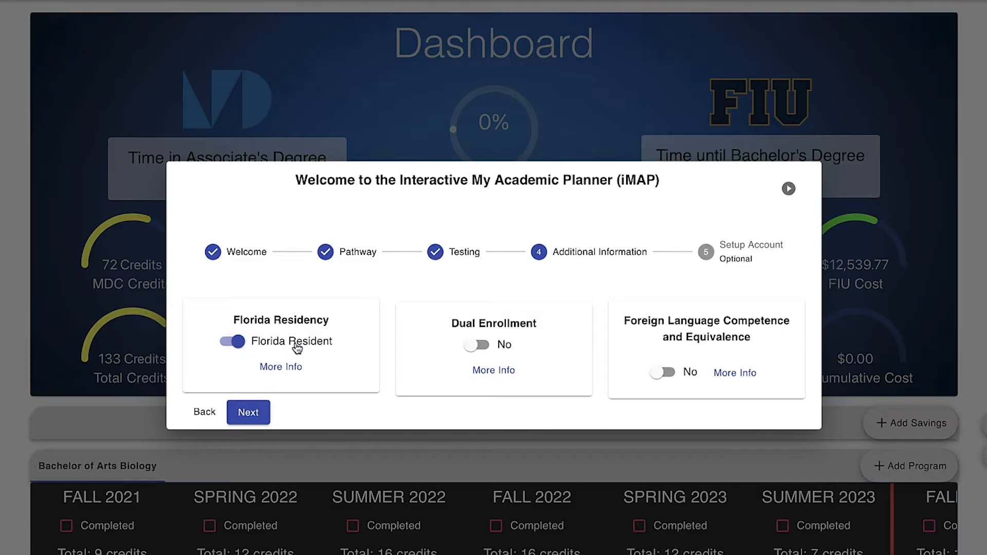
pyautogui.click(475, 345)
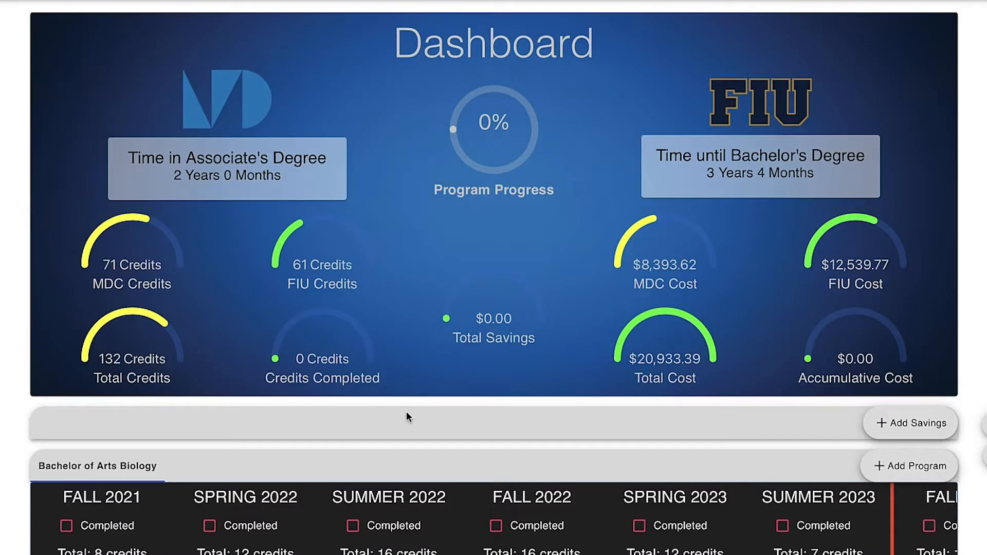
# Add Dual Enrollment (DE) as a plan savings option and review the updated plan
pyautogui.click(900, 420)
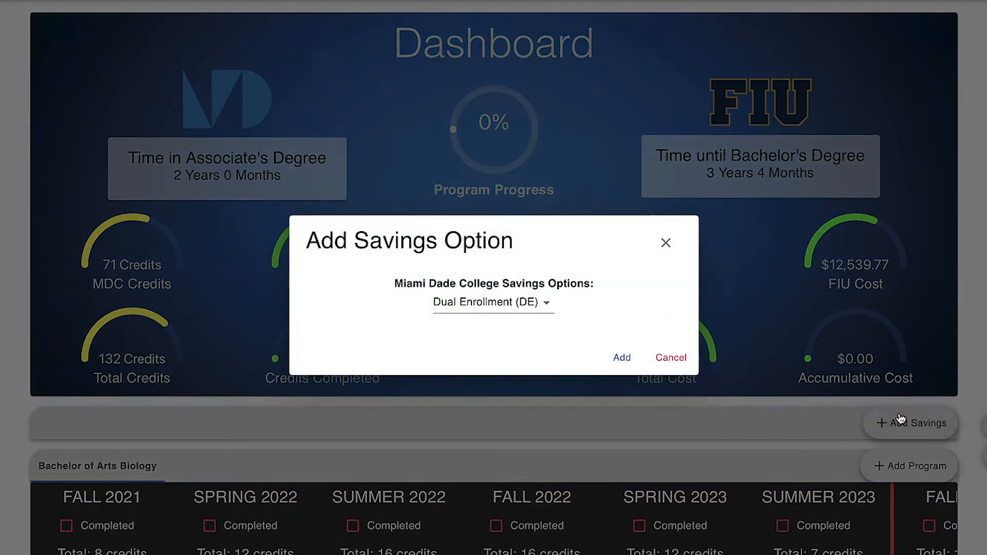
pyautogui.click(620, 360)
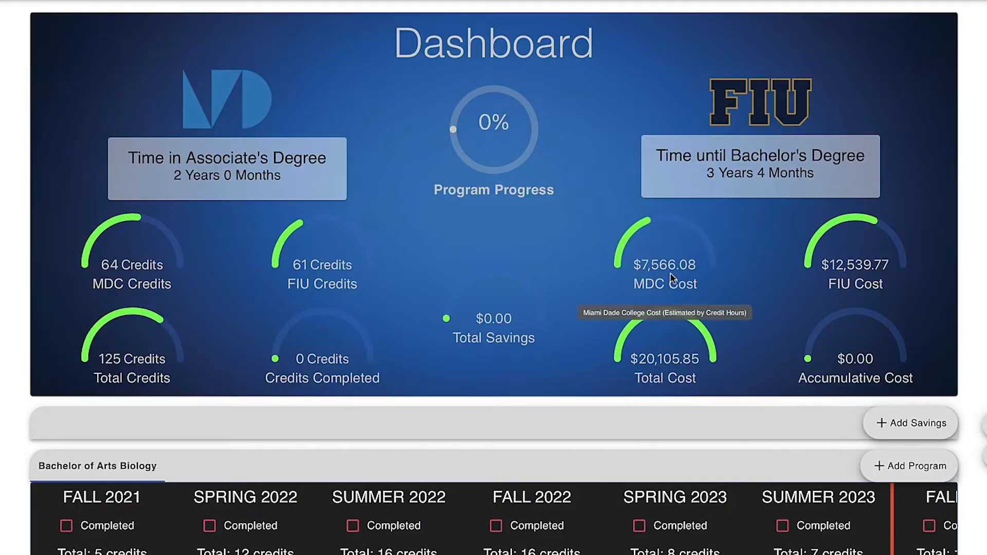
pyautogui.scroll(-2, 460, 429)
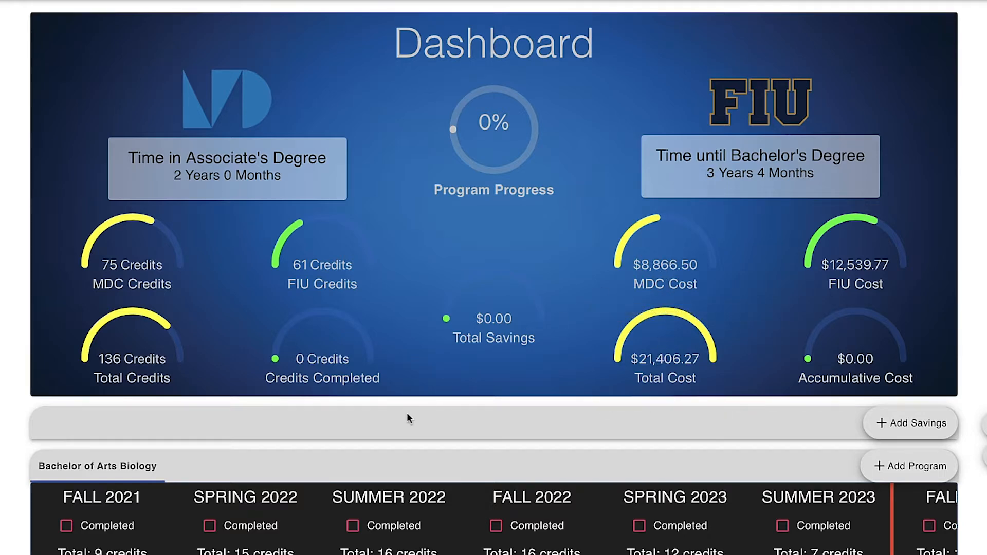
pyautogui.scroll(-4, 406, 413)
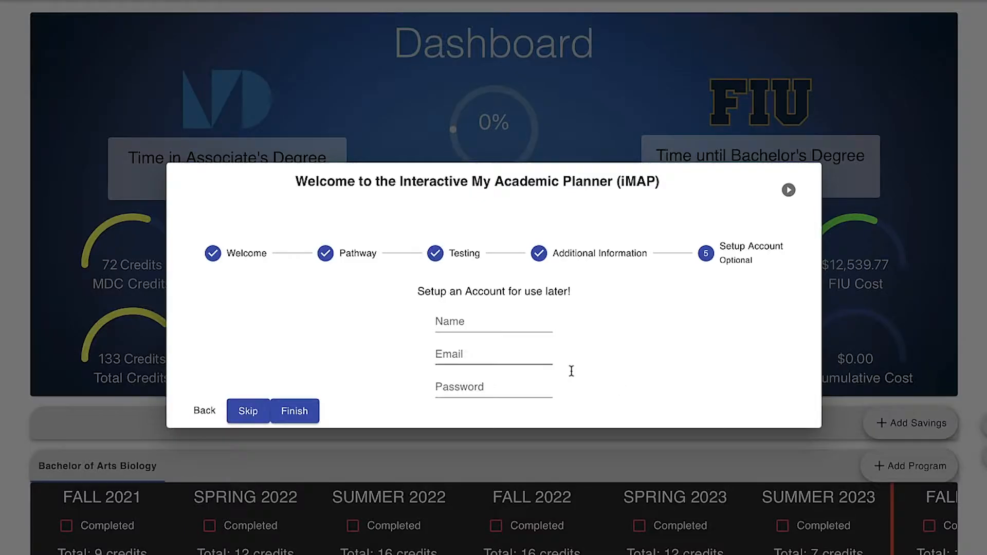
pyautogui.click(477, 322)
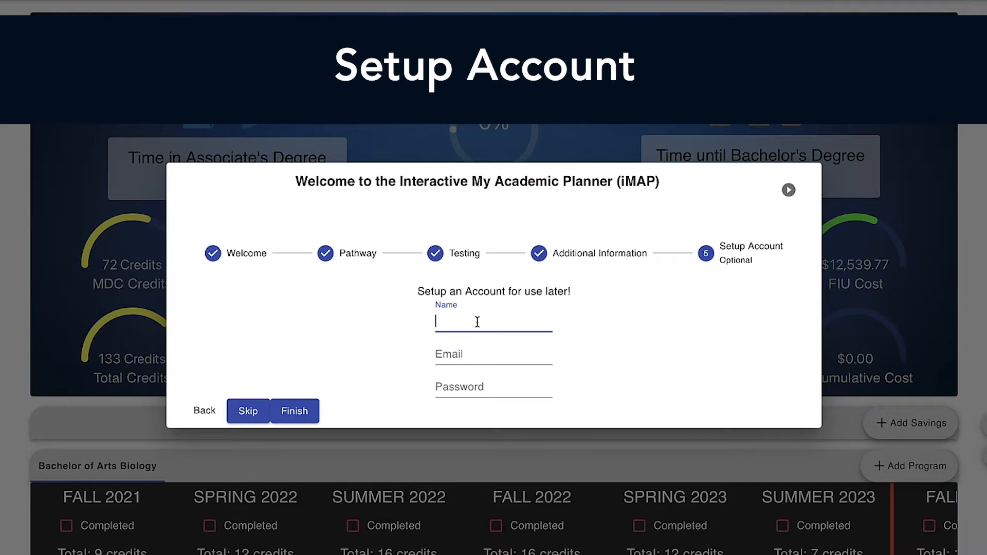
# Enter the account holder's name, e-mail and password, then finish and close the welcome wizard
pyautogui.write('John')
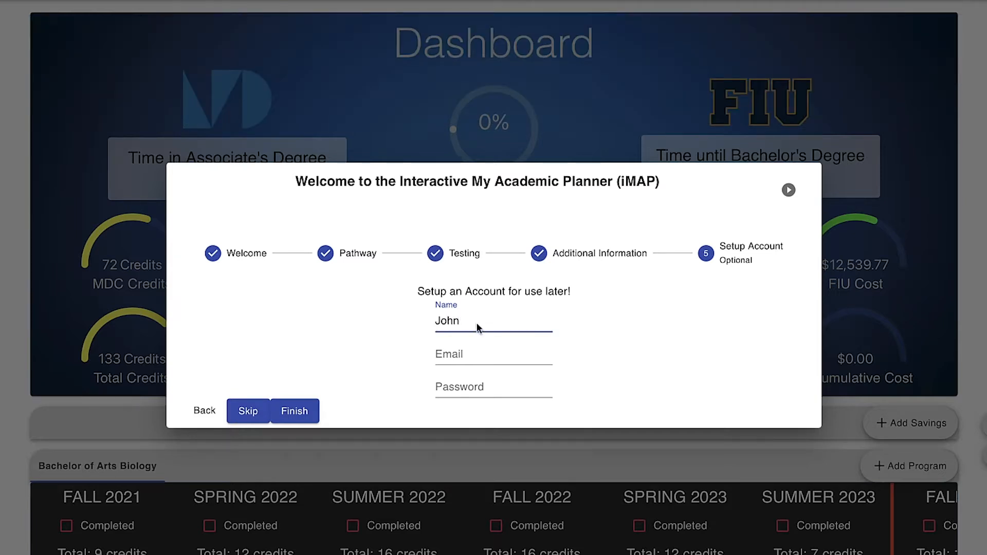
pyautogui.click(478, 352)
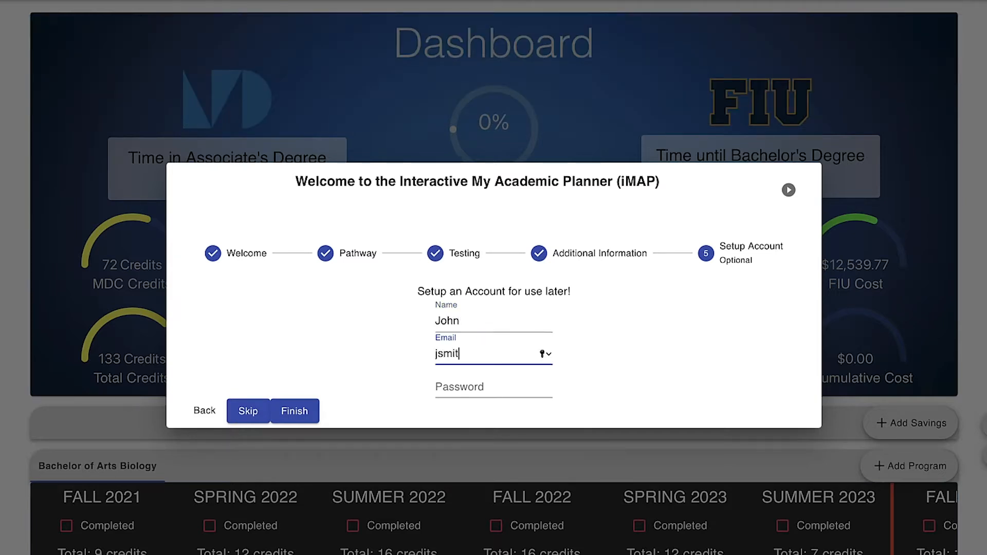
pyautogui.click(464, 384)
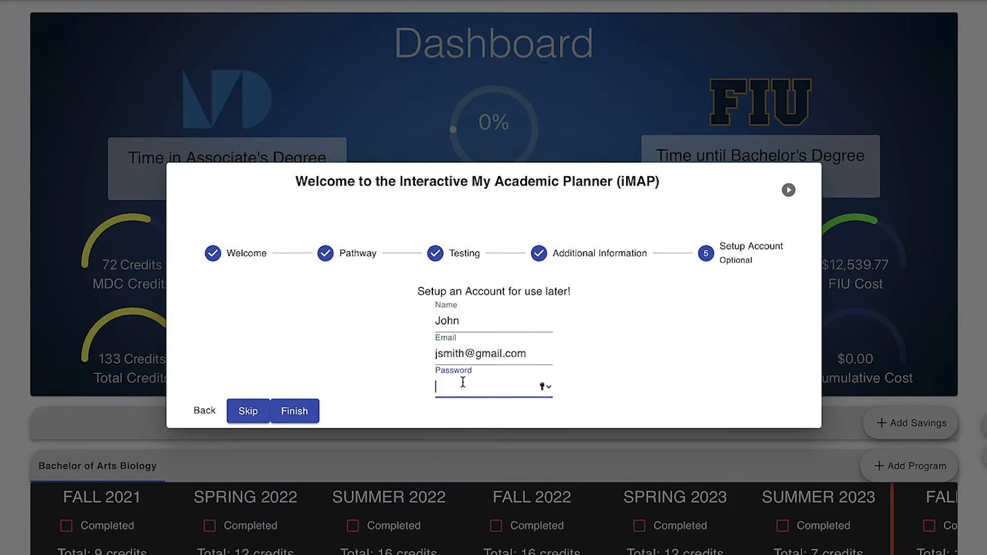
pyautogui.write('password1')
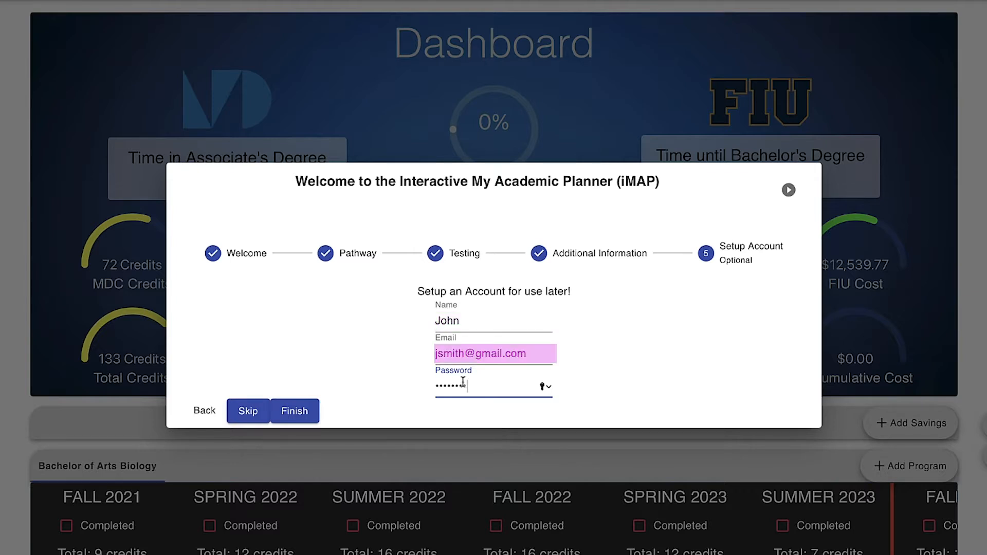
pyautogui.click(317, 412)
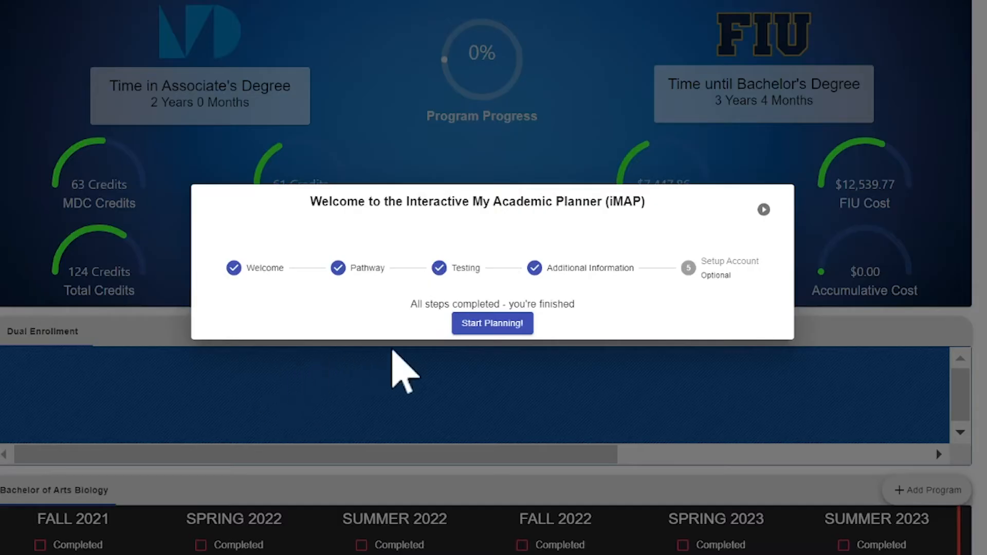
pyautogui.click(494, 326)
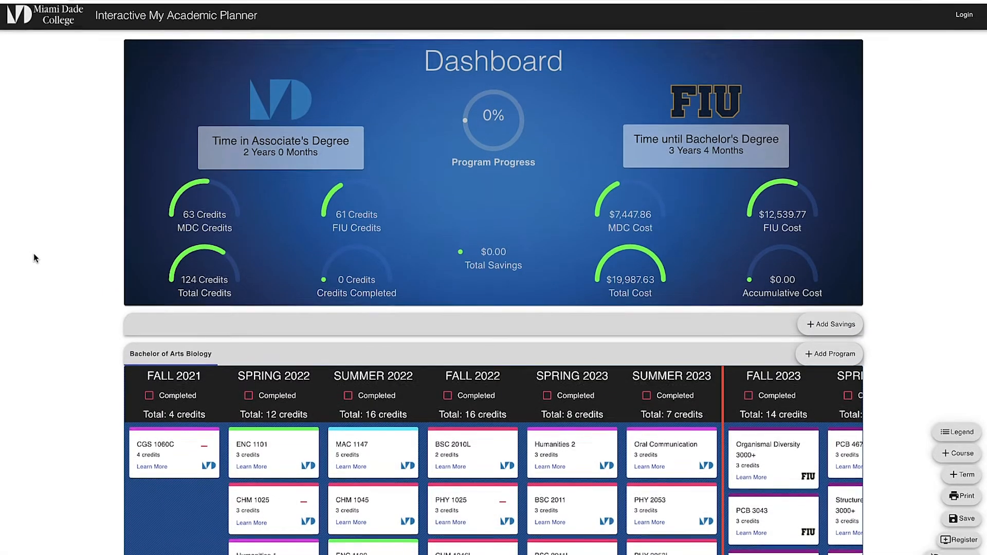
pyautogui.scroll(-2, 35, 258)
pyautogui.scroll(-3, 35, 258)
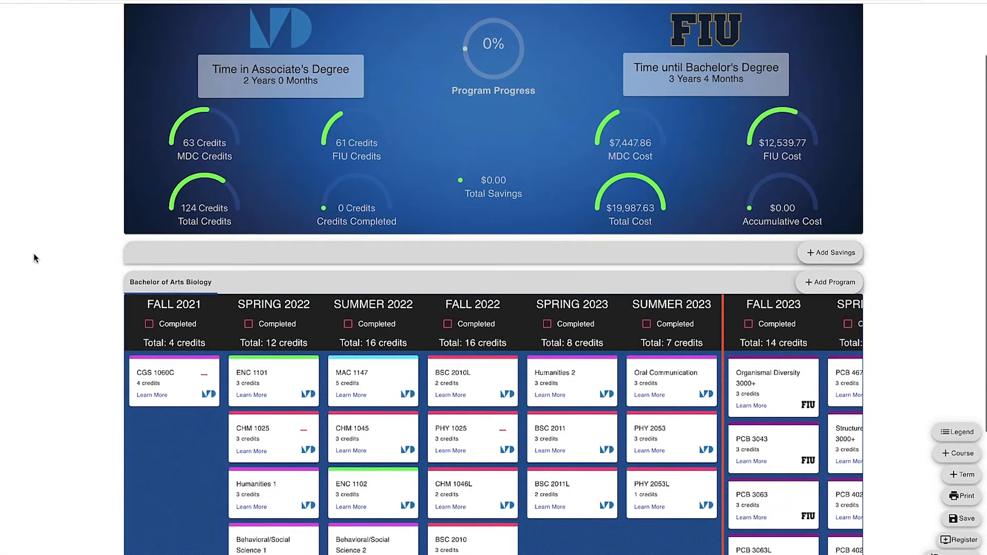
pyautogui.scroll(-4, 35, 258)
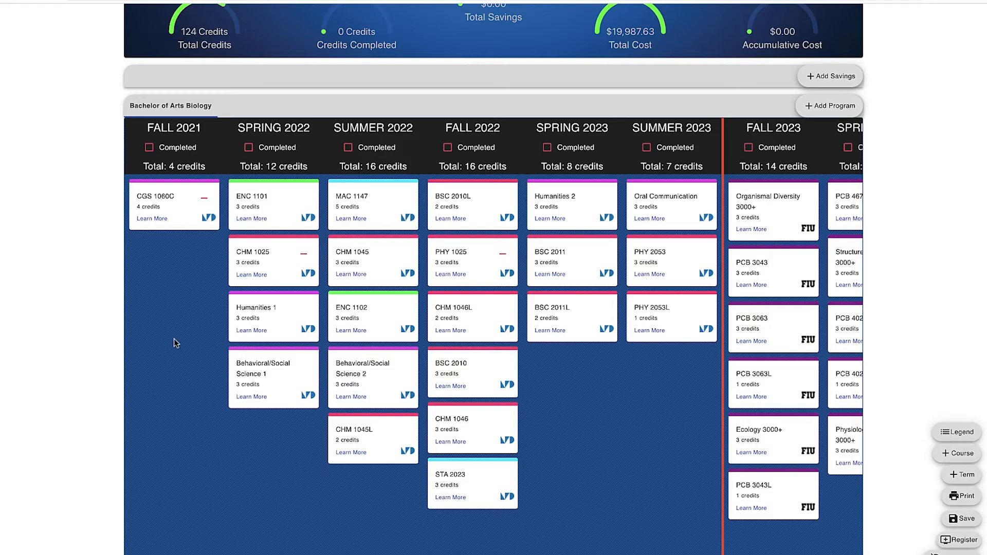
pyautogui.hscroll(3, 547, 369)
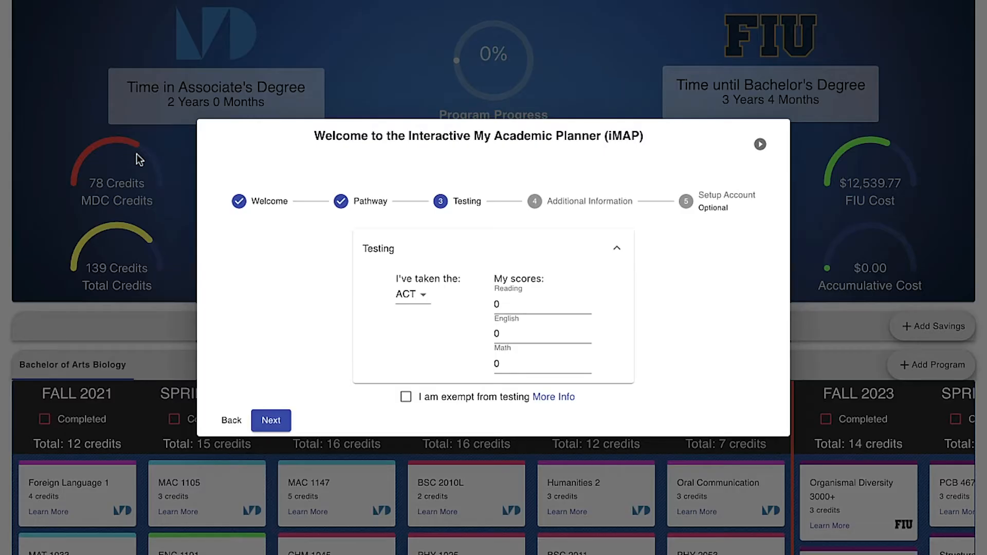
# Set the test taken to None and Foreign Language competence to Yes, then close the wizard
pyautogui.click(419, 297)
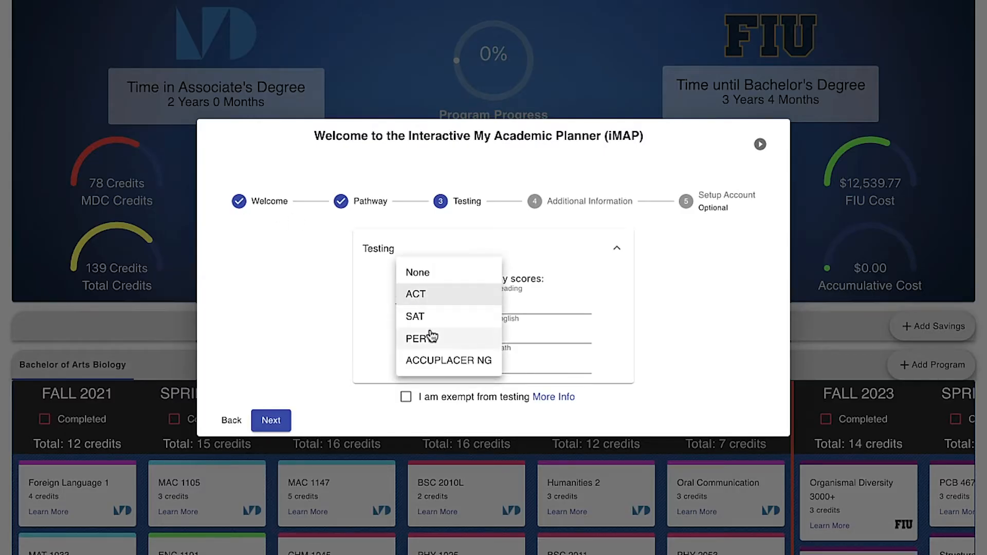
pyautogui.click(422, 274)
pyautogui.click(278, 384)
pyautogui.click(648, 348)
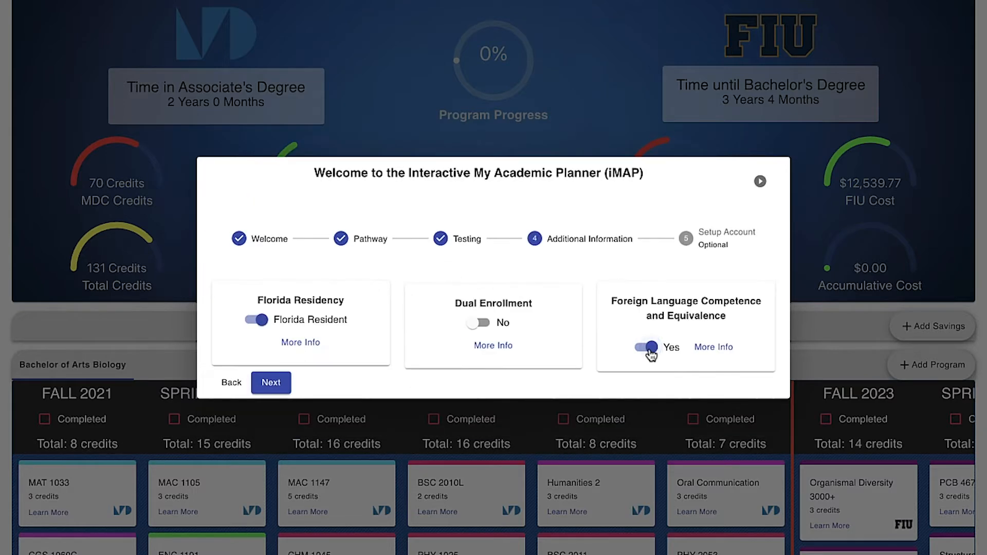
pyautogui.click(272, 383)
pyautogui.click(467, 337)
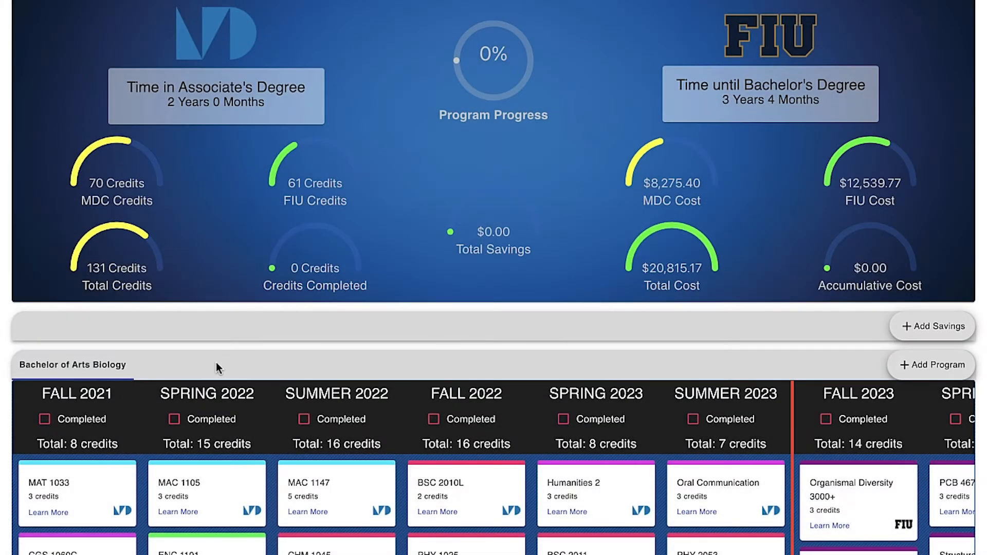
pyautogui.scroll(-5, 216, 362)
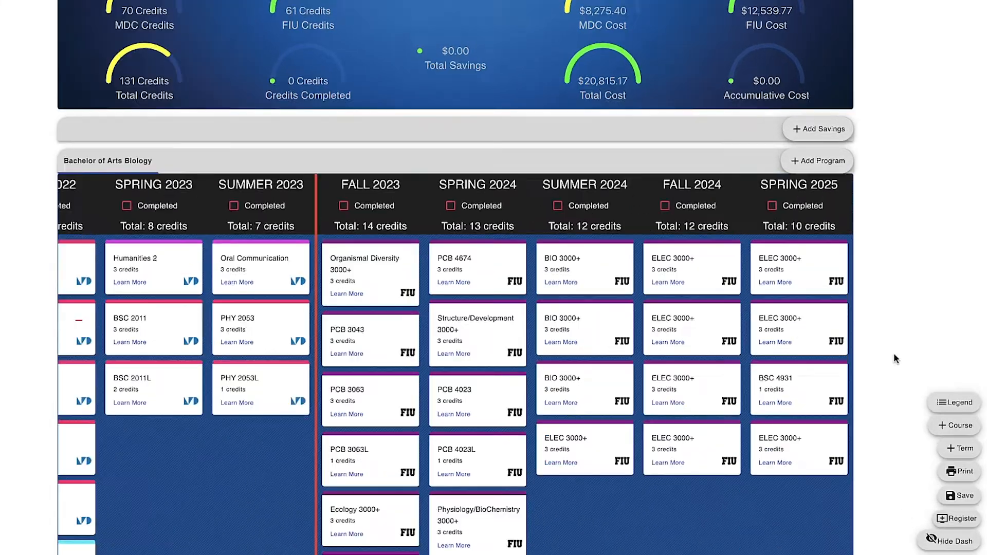
# View the course-type colour Legend and close it again
pyautogui.scroll(-1, 965, 412)
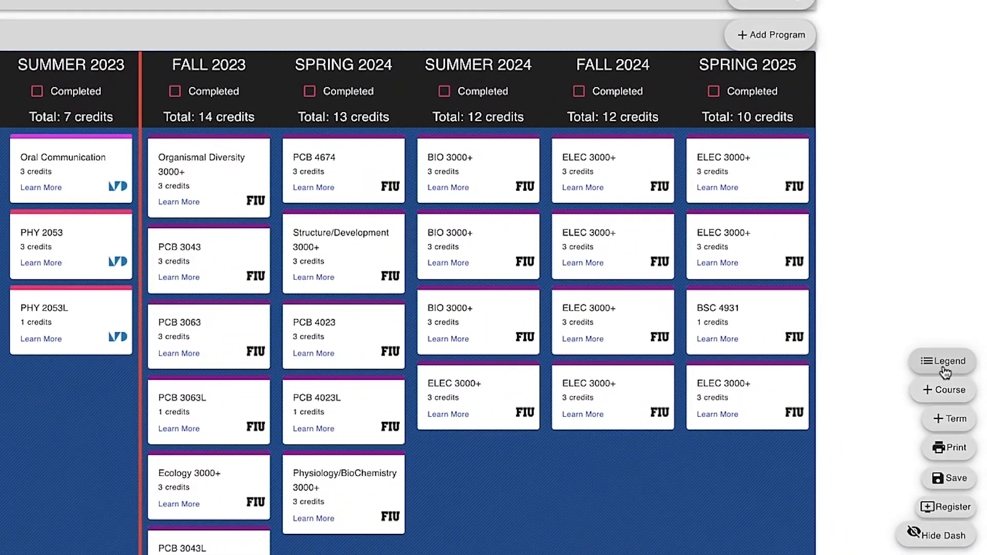
pyautogui.click(945, 367)
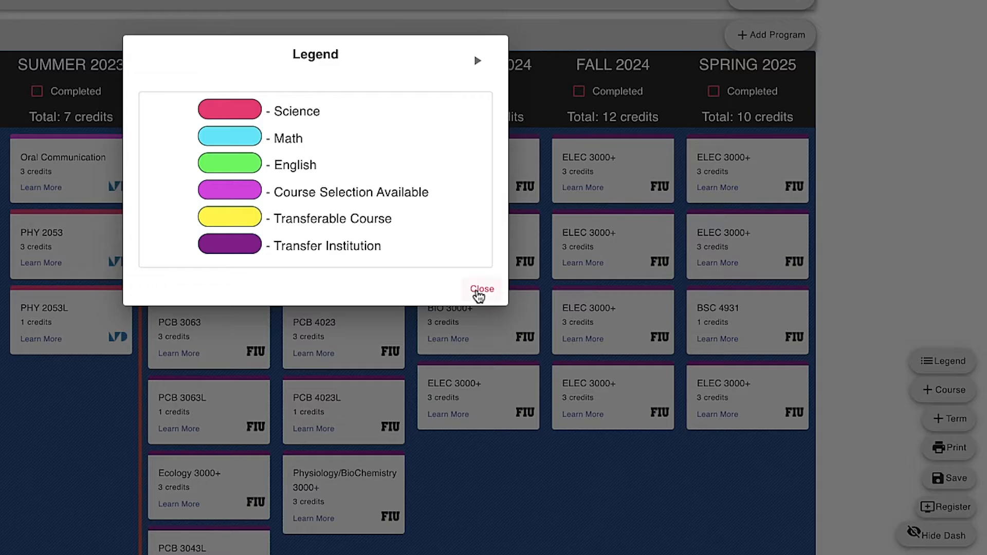
pyautogui.click(481, 291)
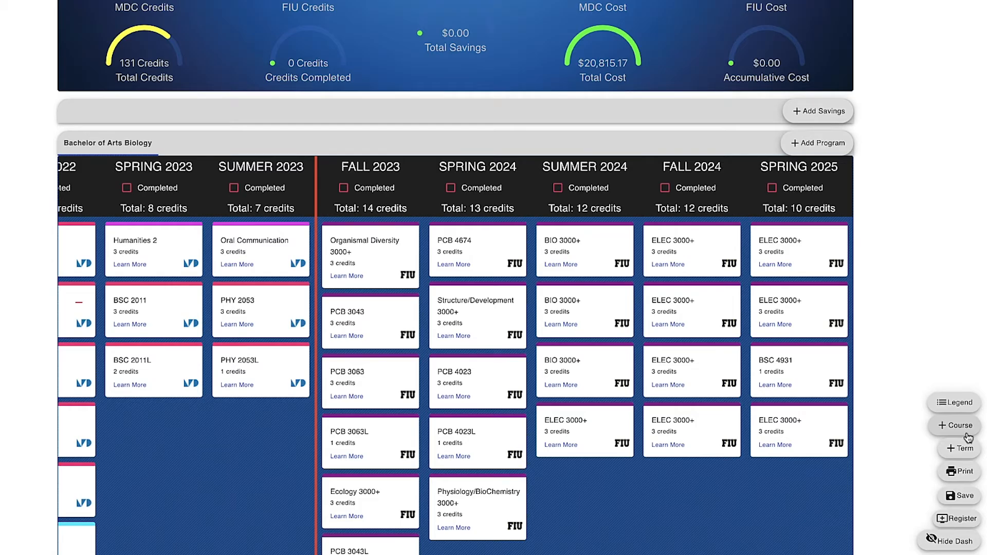
# Add Communication 2 to Spring 2023 and move a BIO 3000+ course into Fall 2024
pyautogui.click(967, 434)
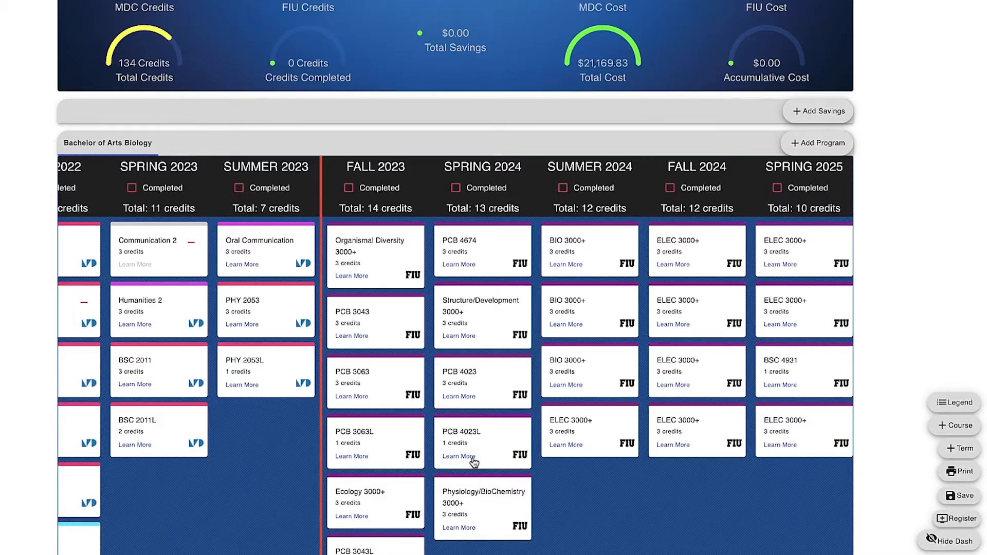
pyautogui.moveTo(473, 457); pyautogui.dragTo(592, 499)
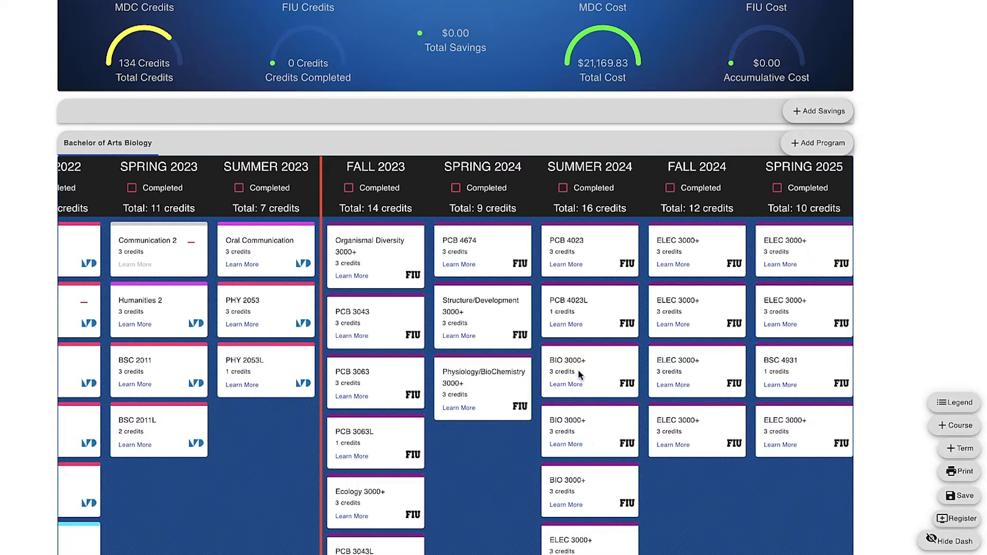
pyautogui.moveTo(578, 369); pyautogui.dragTo(682, 496)
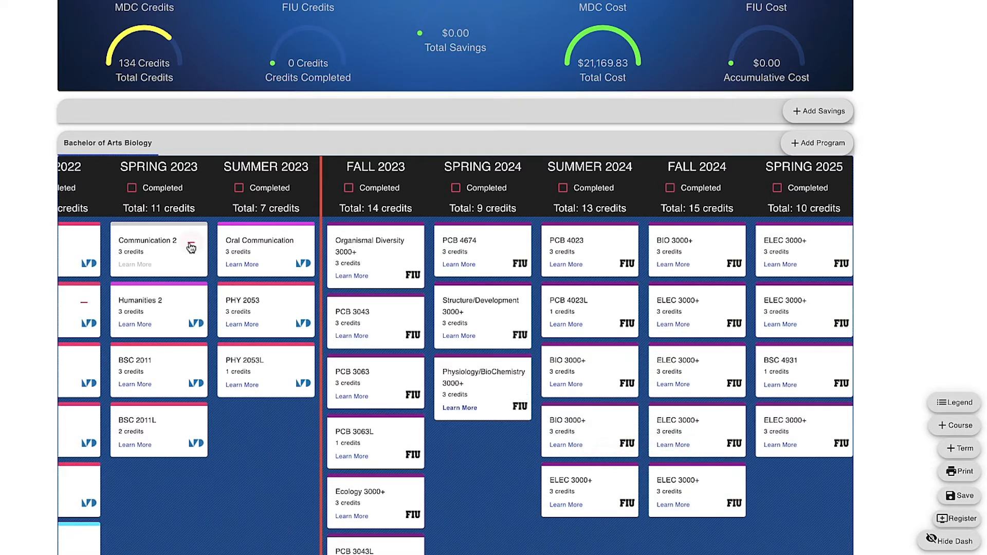
pyautogui.click(191, 242)
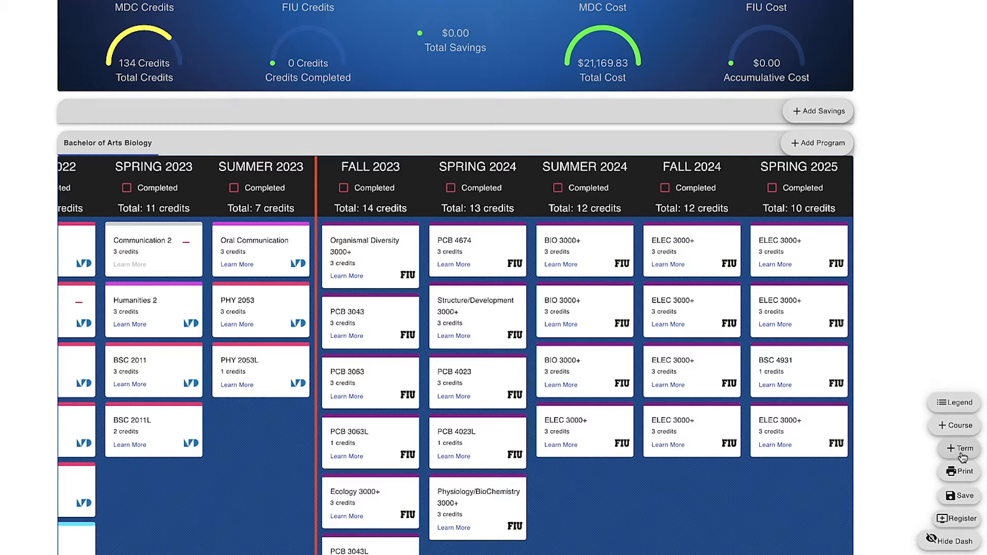
# Append an empty Spring 2025 term to the plan, then go to the Register page
pyautogui.click(963, 457)
pyautogui.hscroll(2, 794, 399)
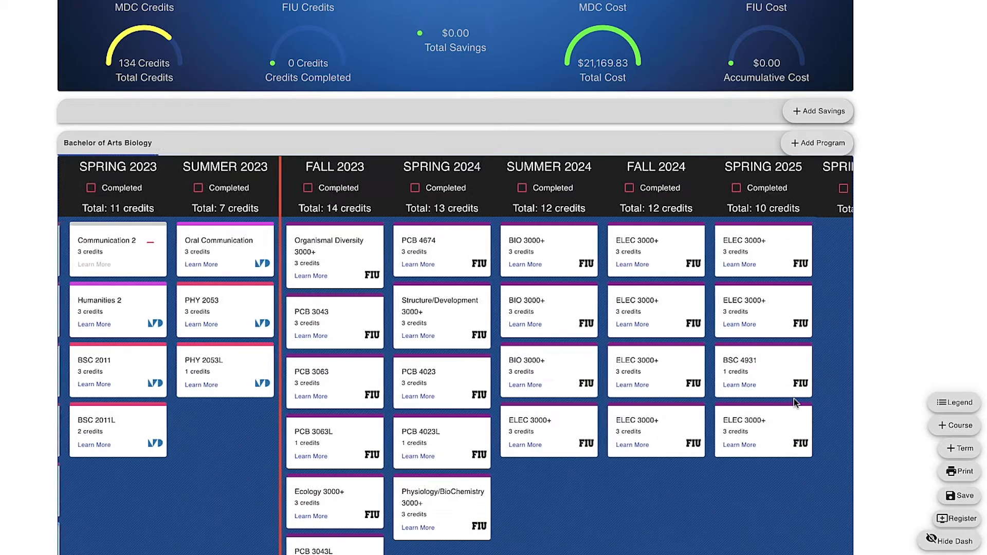
pyautogui.hscroll(2, 794, 399)
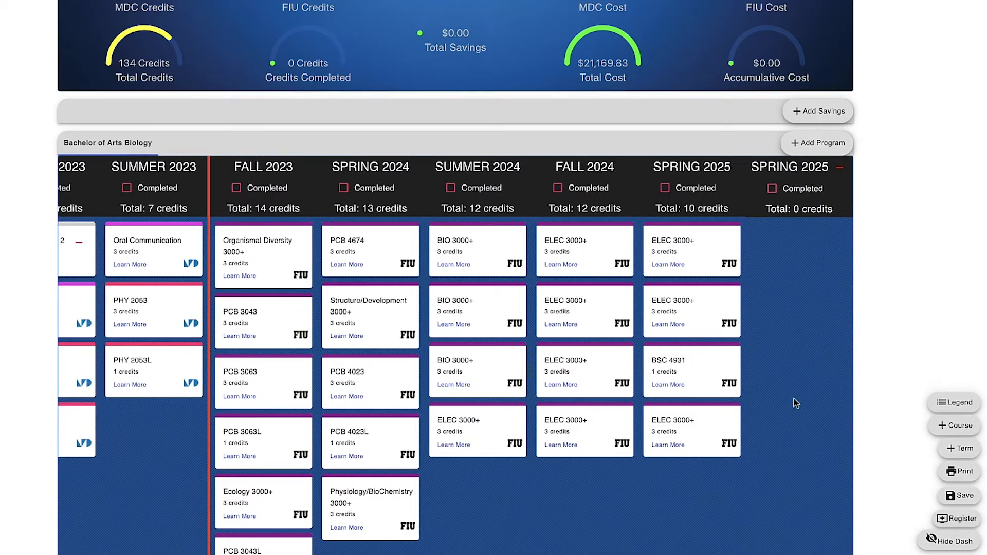
pyautogui.click(962, 520)
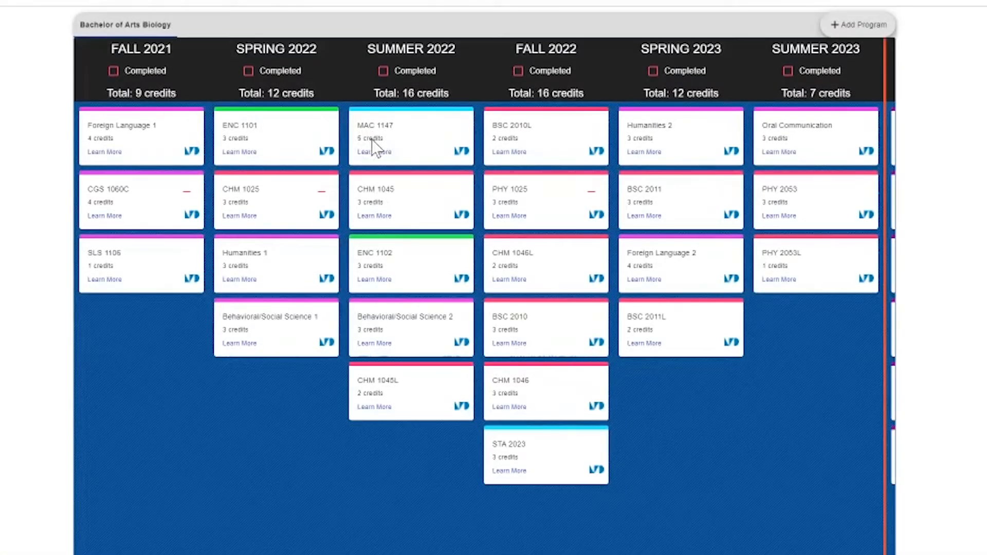
# Choose MAC1140 as the substitute for MAC 1147, Pre-Calculus Algebra and Trigonometry
pyautogui.click(375, 153)
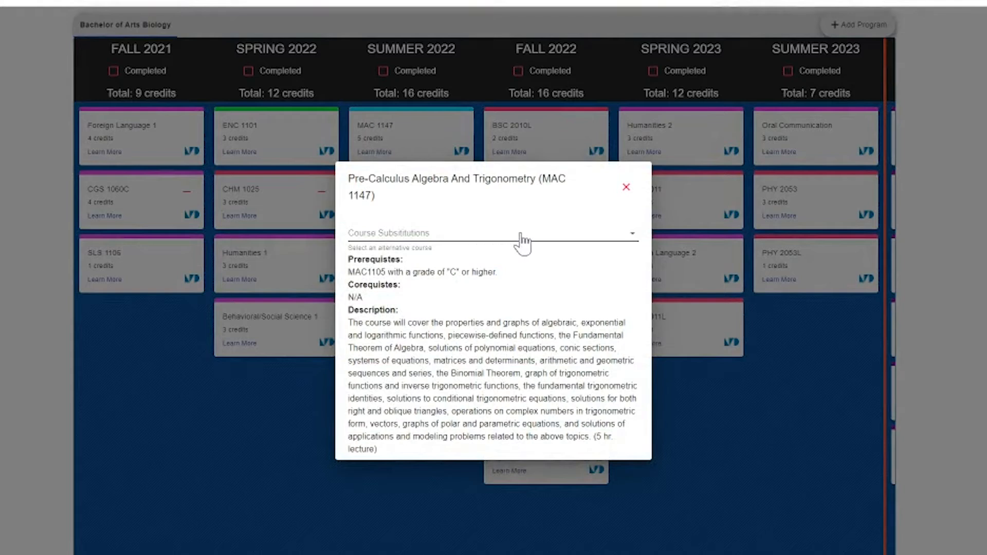
pyautogui.click(636, 235)
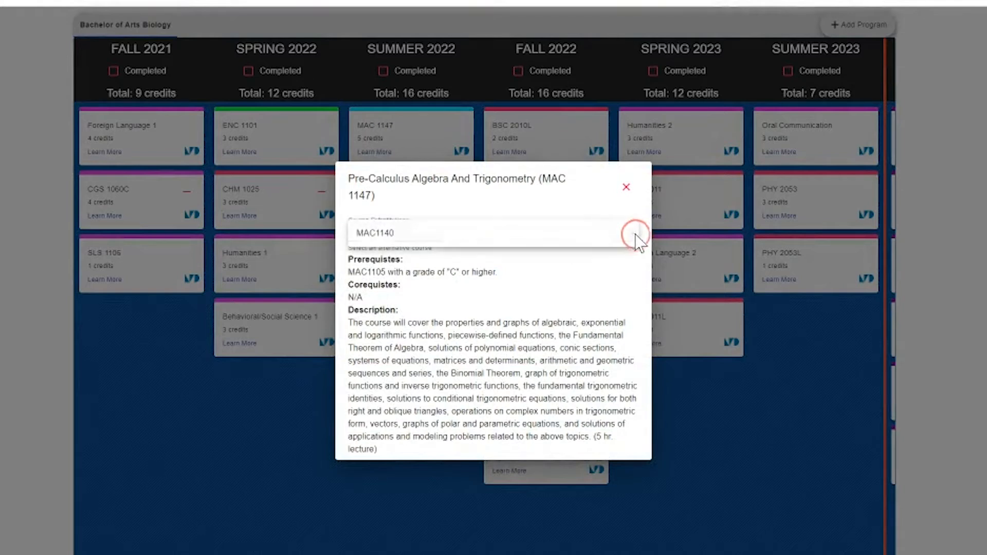
pyautogui.click(585, 243)
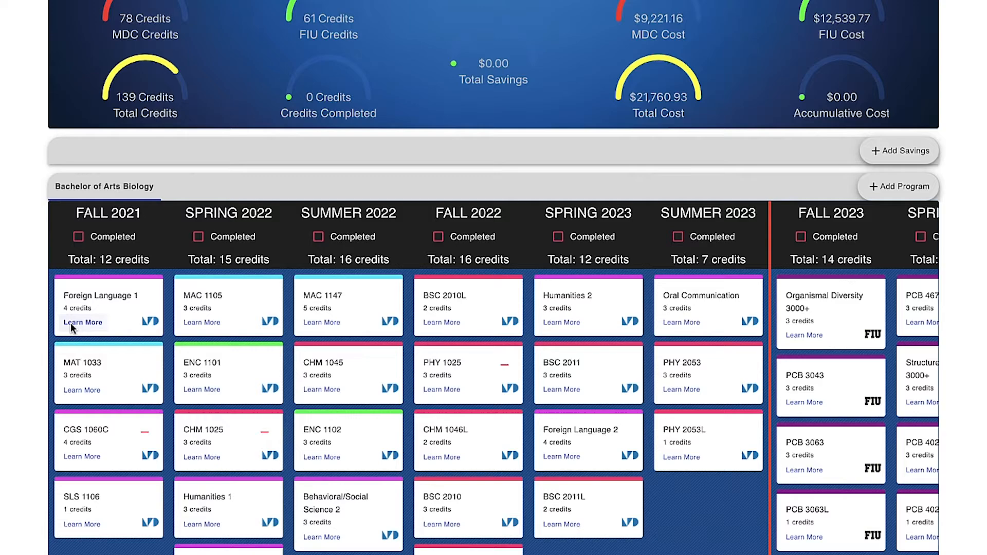
# Set the Fall 2021 Foreign Language 1 slot to JPN 1120
pyautogui.click(72, 323)
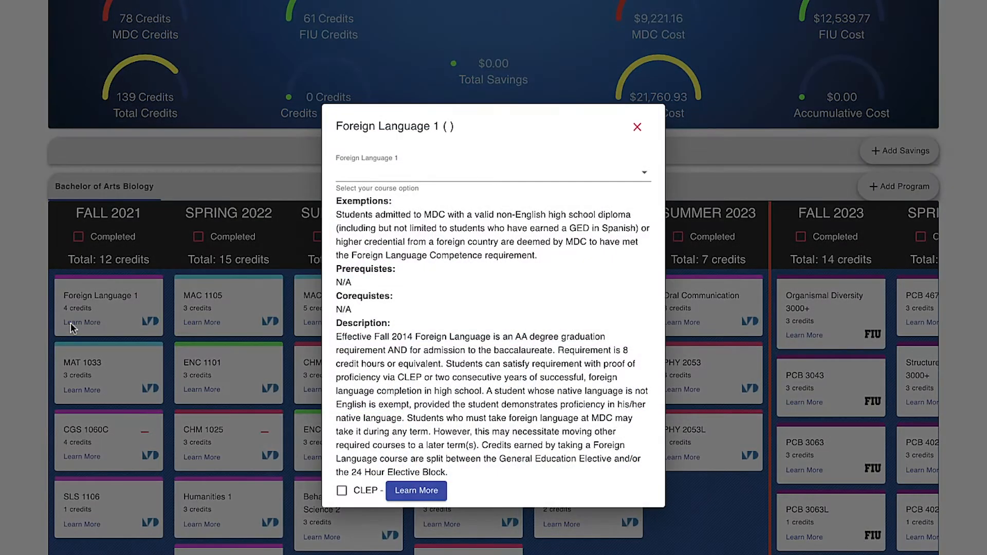
pyautogui.click(542, 175)
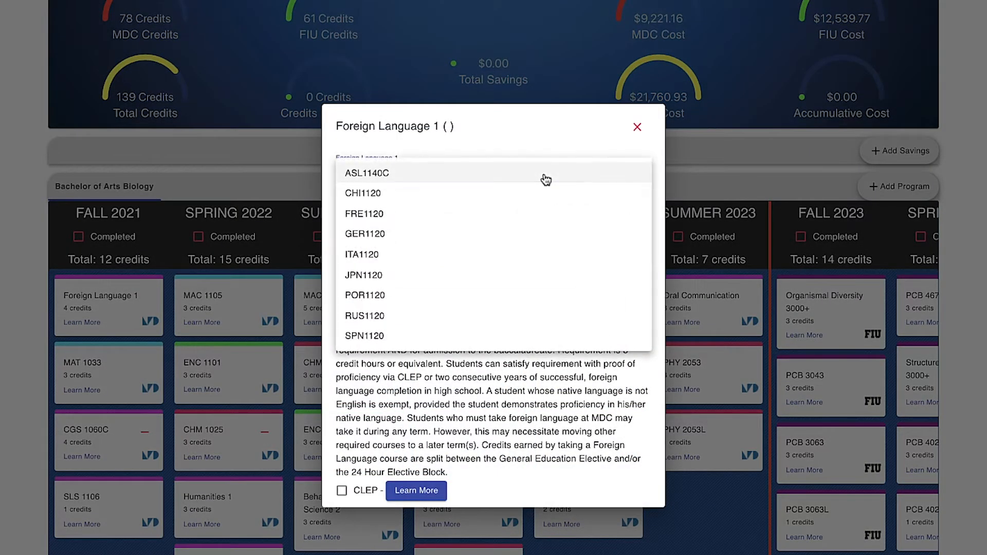
pyautogui.click(415, 276)
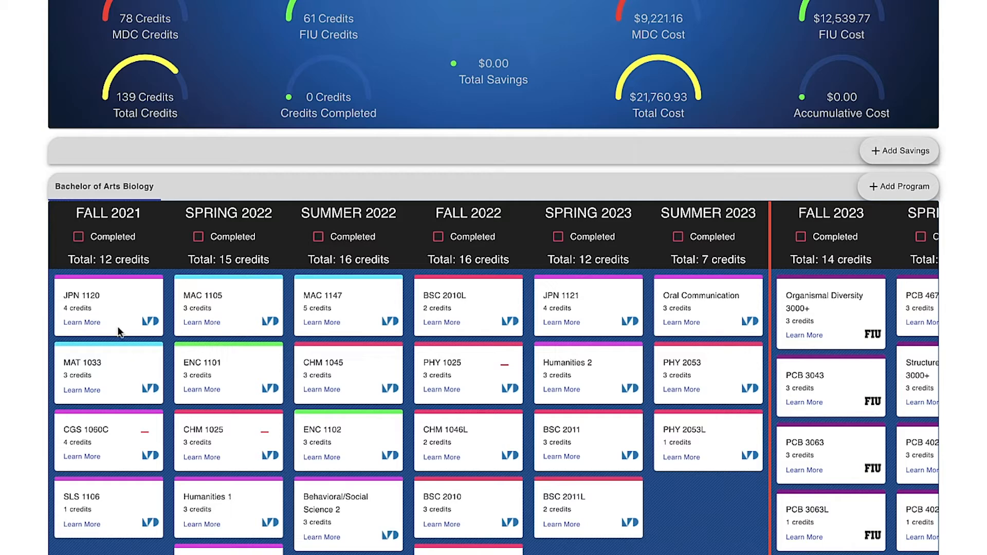
# Set the Spring 2022 Humanities 1 slot to HUM 1020
pyautogui.click(204, 524)
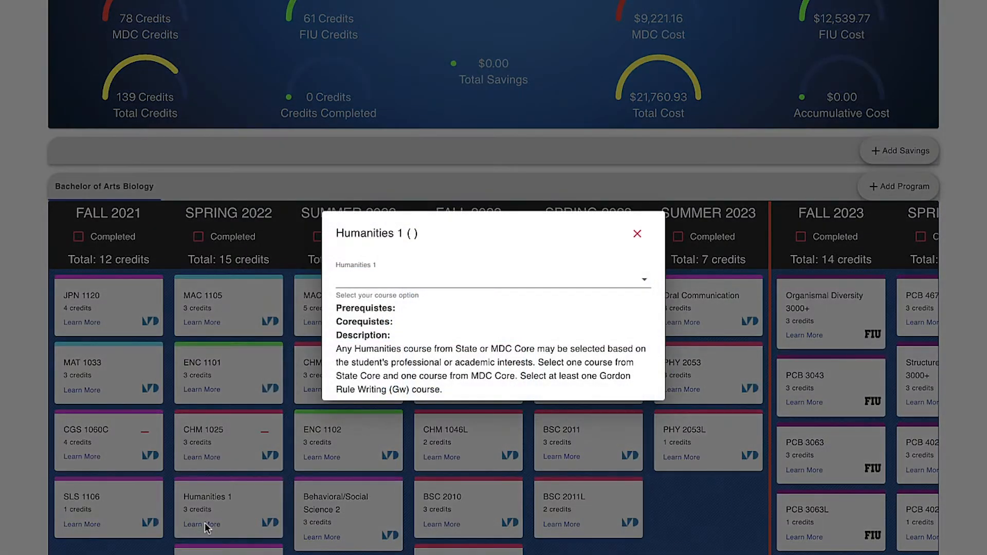
pyautogui.click(640, 282)
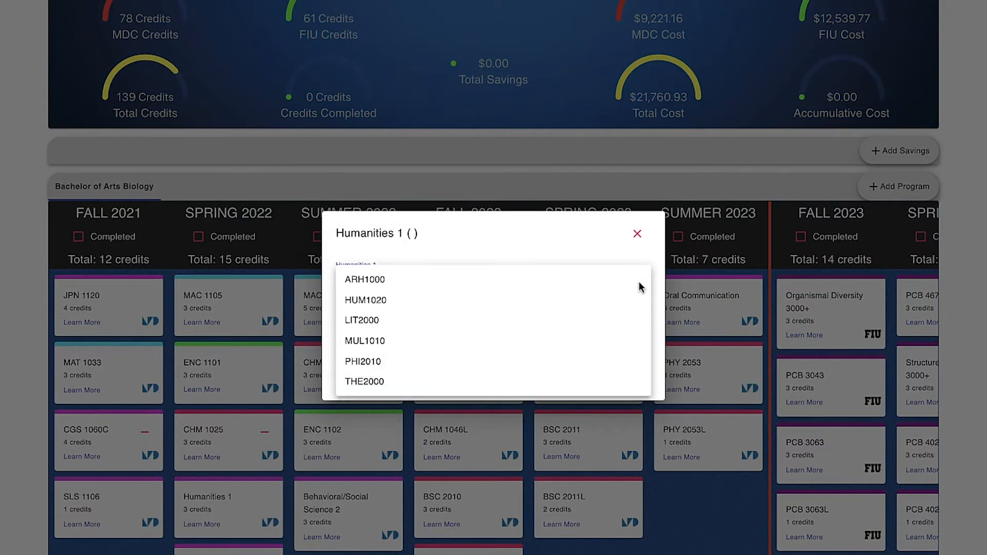
pyautogui.click(470, 303)
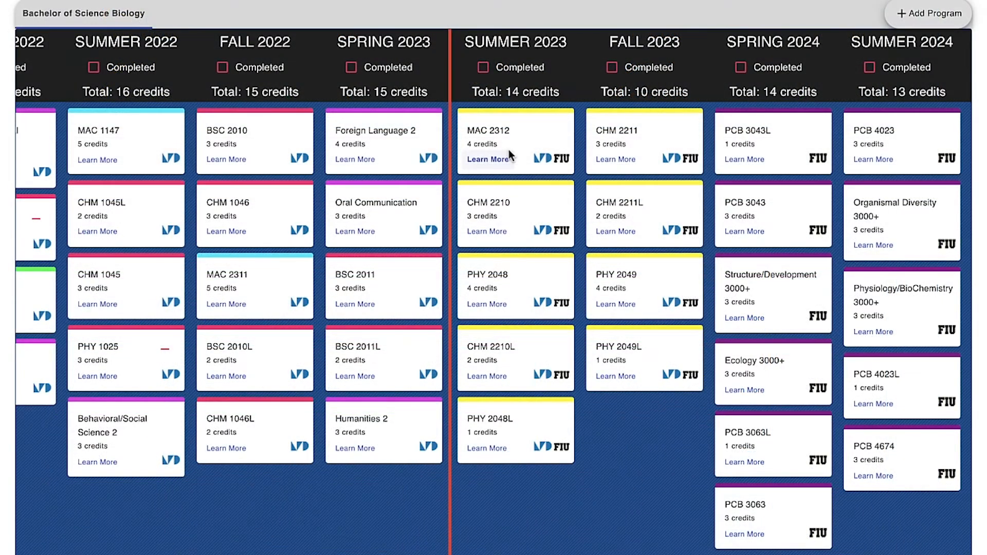
# Move MAC 2312 into the Spring 2023 term
pyautogui.moveTo(509, 149); pyautogui.dragTo(386, 528)
pyautogui.scroll(2, 622, 427)
pyautogui.scroll(3, 622, 431)
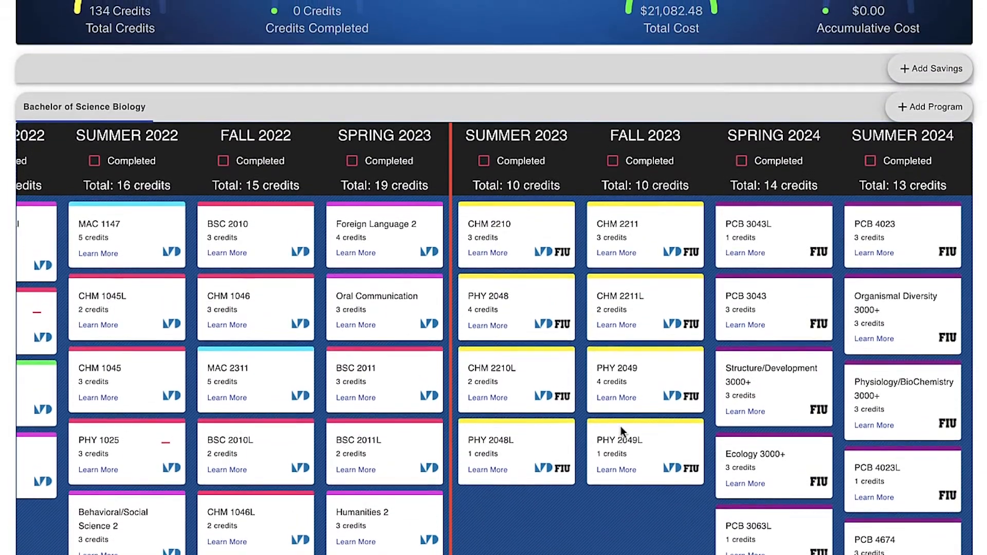
pyautogui.scroll(4, 621, 431)
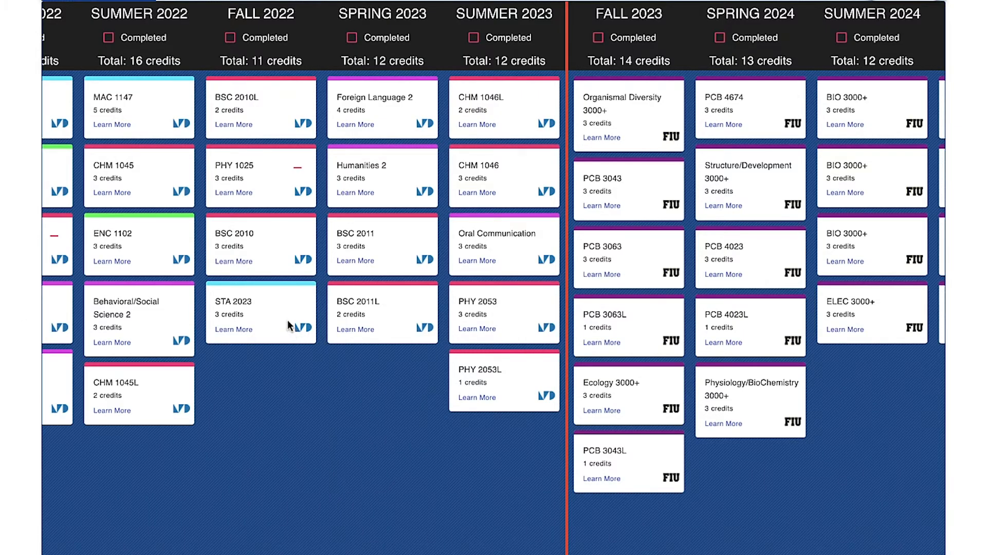
# Move STA 2023 into Summer 2023; PHY 2053L is rejected for Fall 2021, so acknowledge the warning
pyautogui.moveTo(288, 320); pyautogui.dragTo(553, 468)
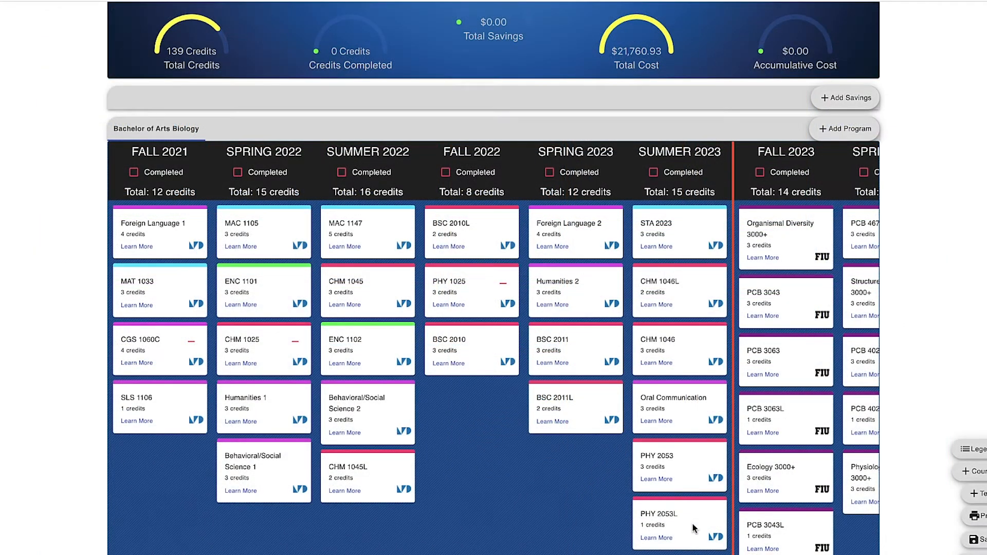
pyautogui.moveTo(694, 528); pyautogui.dragTo(175, 476)
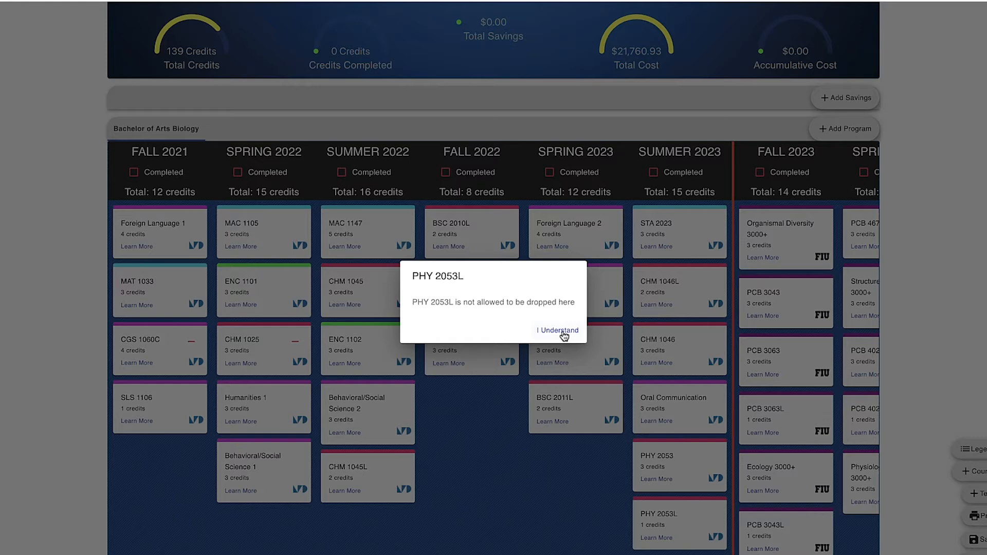
pyautogui.click(561, 332)
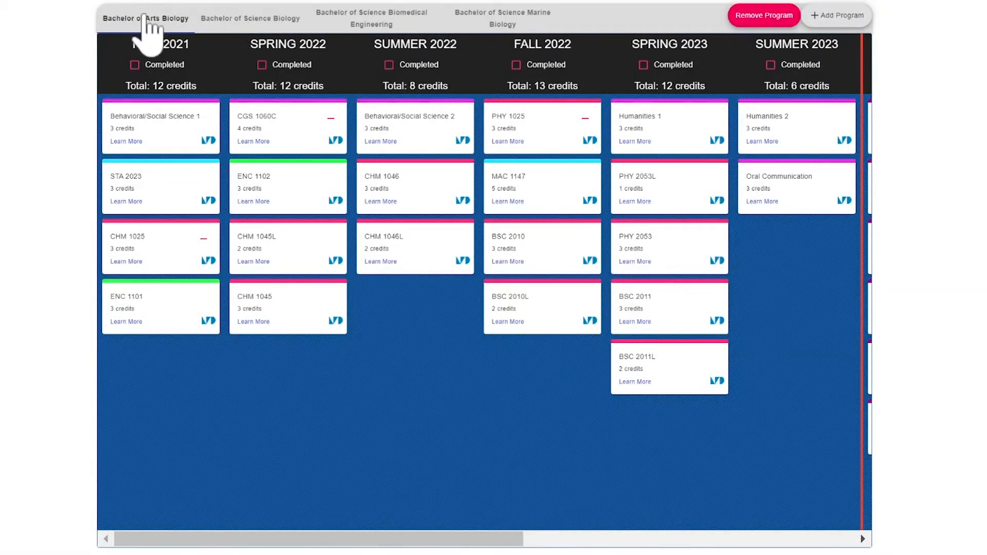
# Add Bachelor of Science Biology as a partner degree program (174 credits, $25,461.88)
pyautogui.click(237, 21)
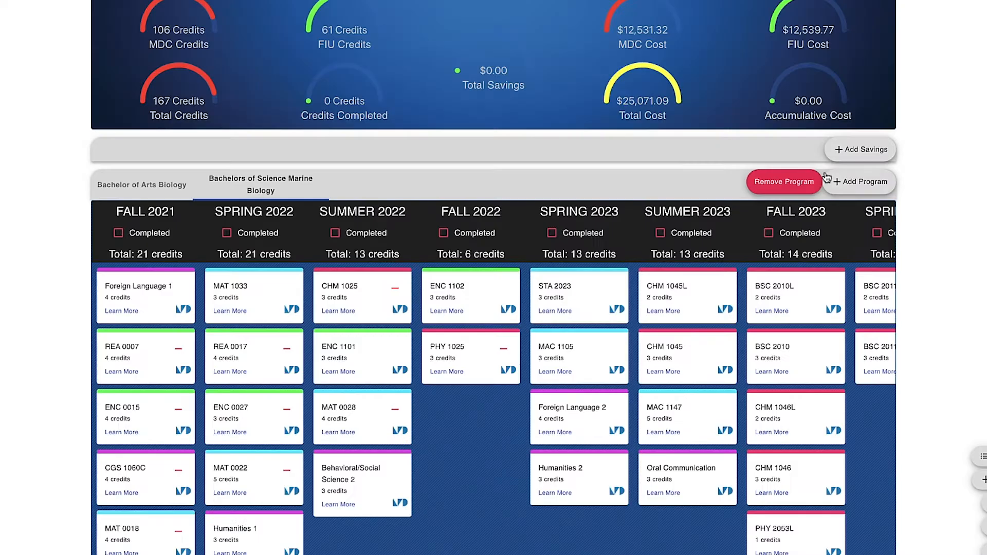
pyautogui.click(857, 182)
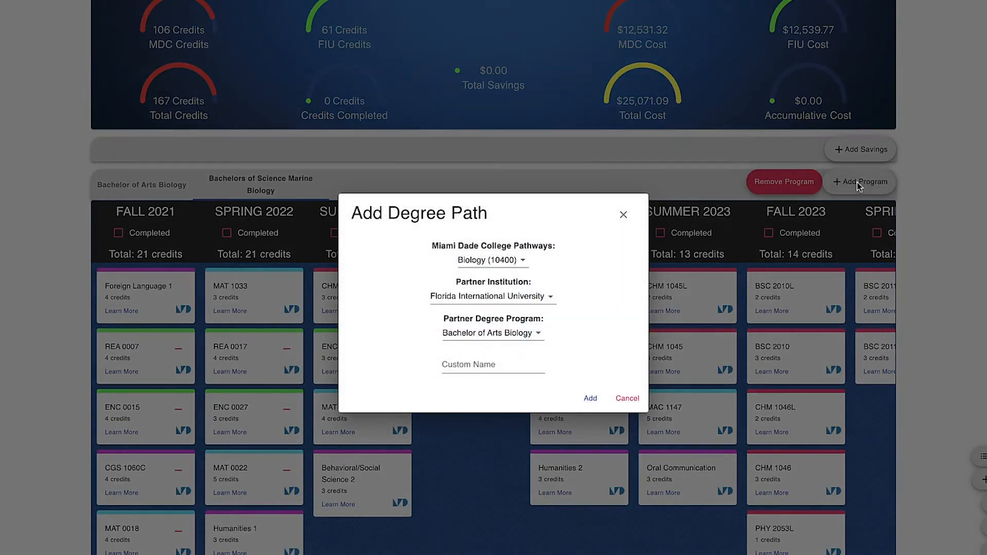
pyautogui.click(524, 336)
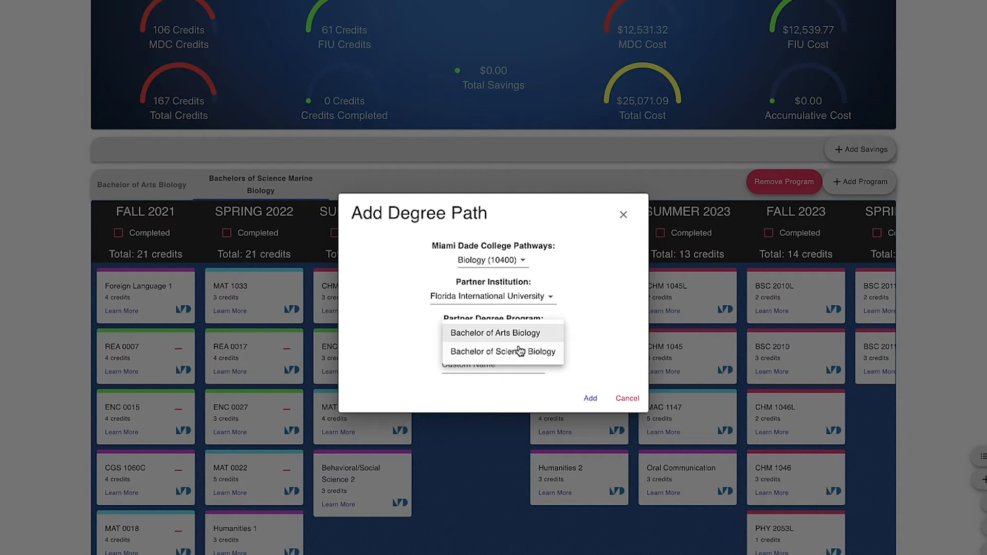
pyautogui.click(520, 353)
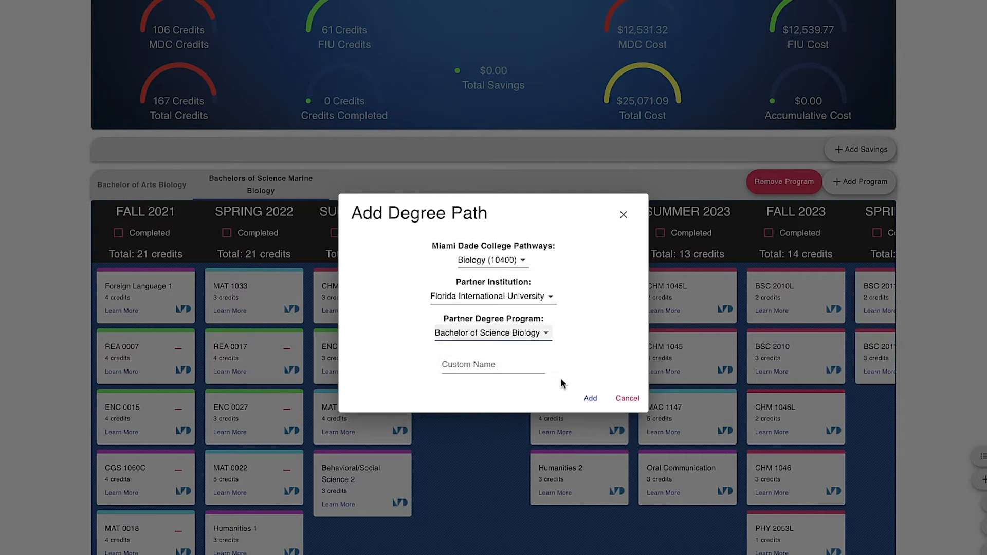
pyautogui.click(591, 400)
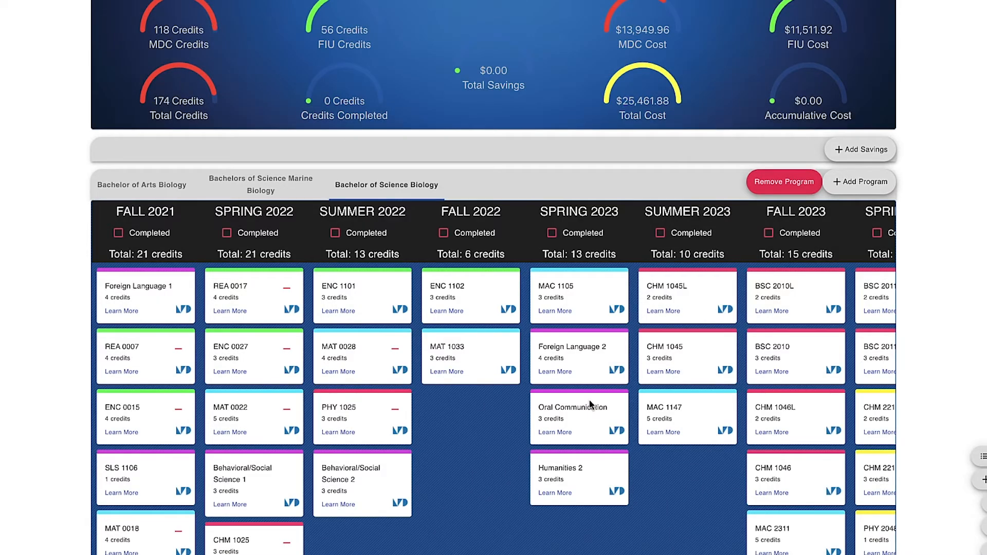
# Compare the dashboards of the Arts Biology, Marine Biology and Science Biology plans
pyautogui.scroll(1, 384, 256)
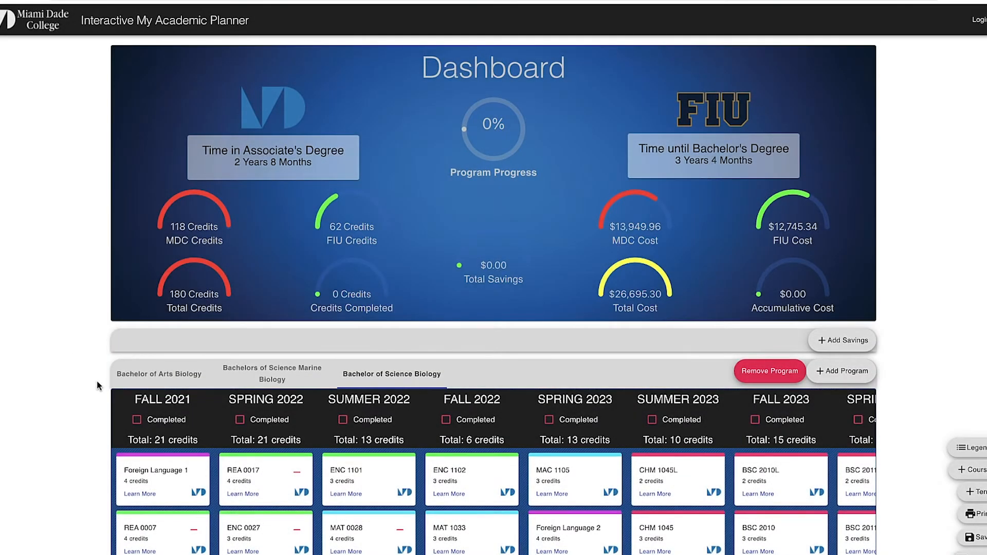
pyautogui.click(152, 380)
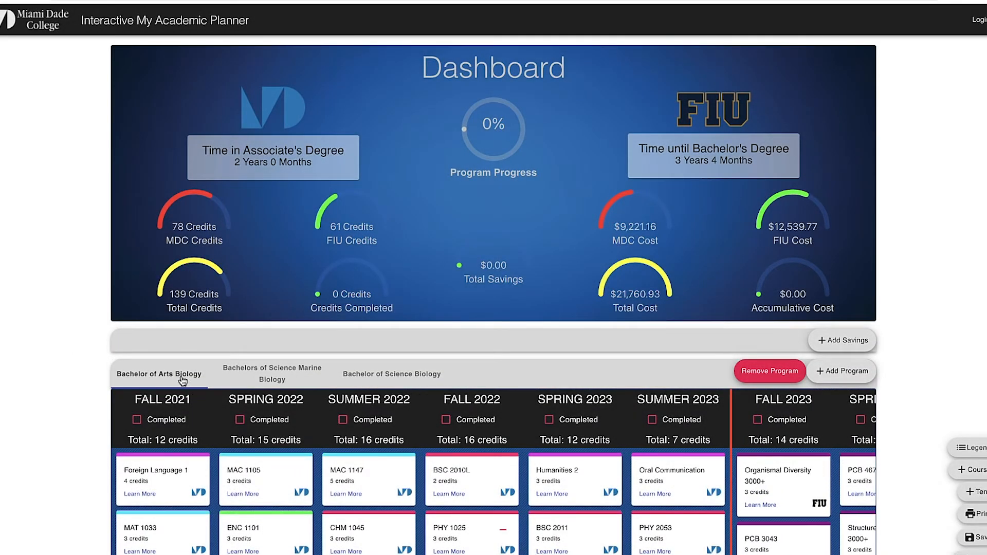
pyautogui.click(273, 379)
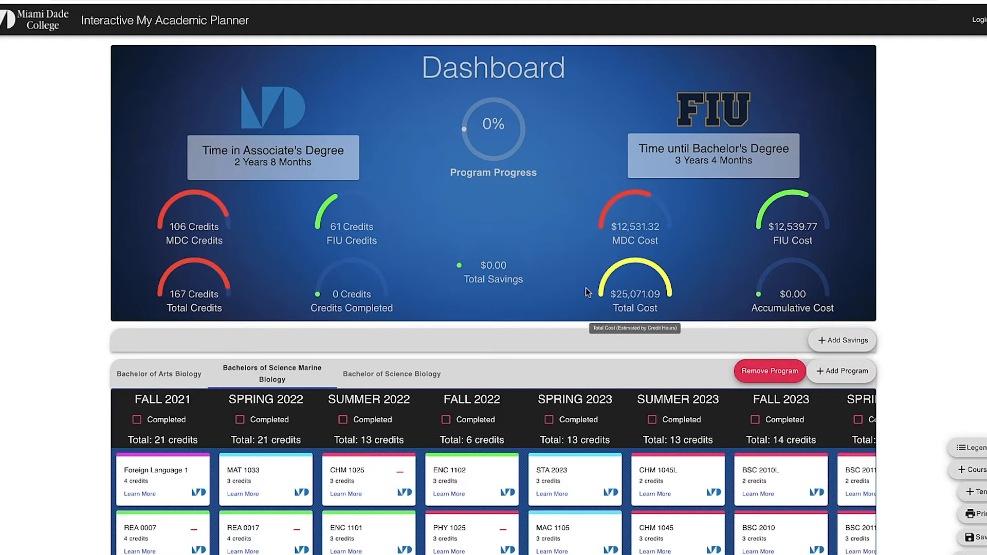
pyautogui.click(421, 375)
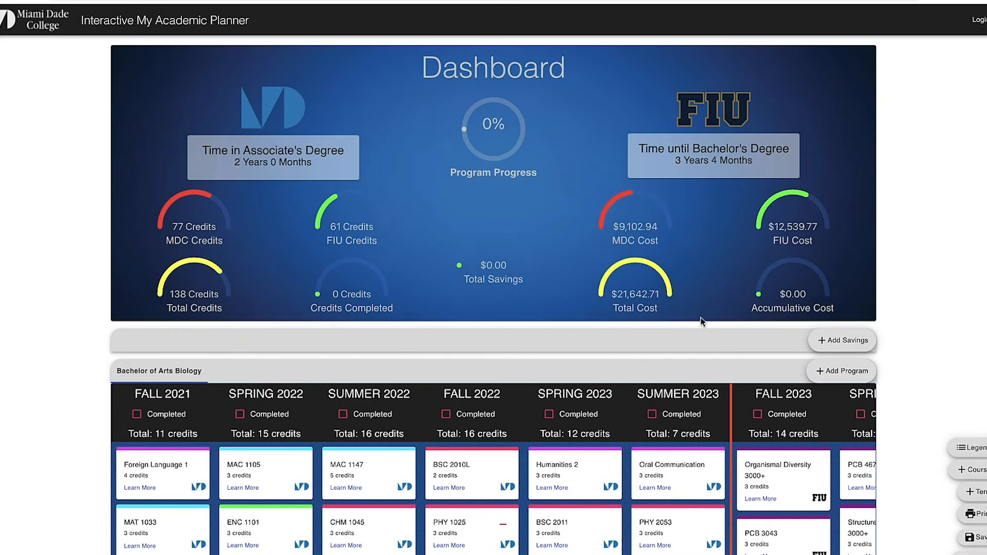
pyautogui.click(820, 339)
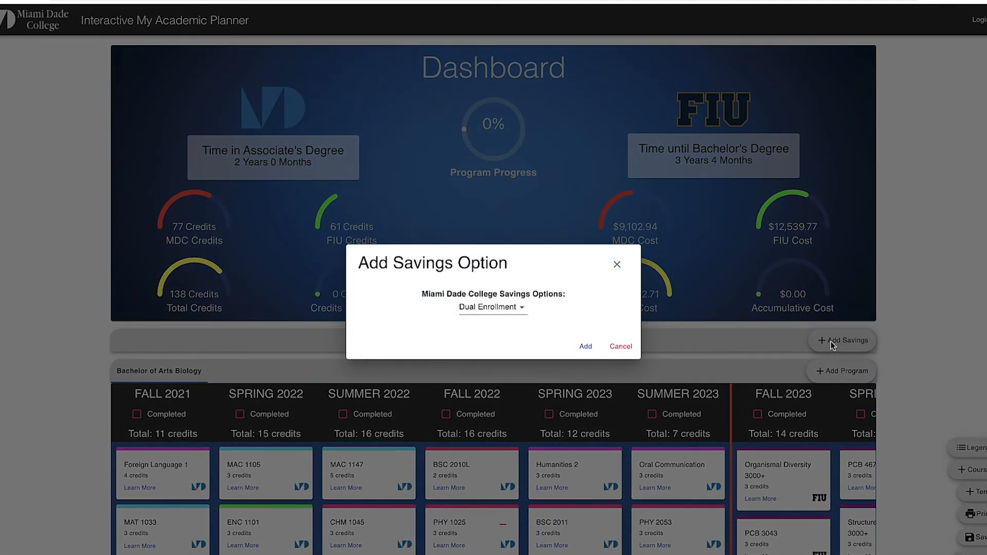
# Add a Dual Enrollment savings row holding MAT 1033 and MAC 1105, saving $709.32
pyautogui.click(586, 347)
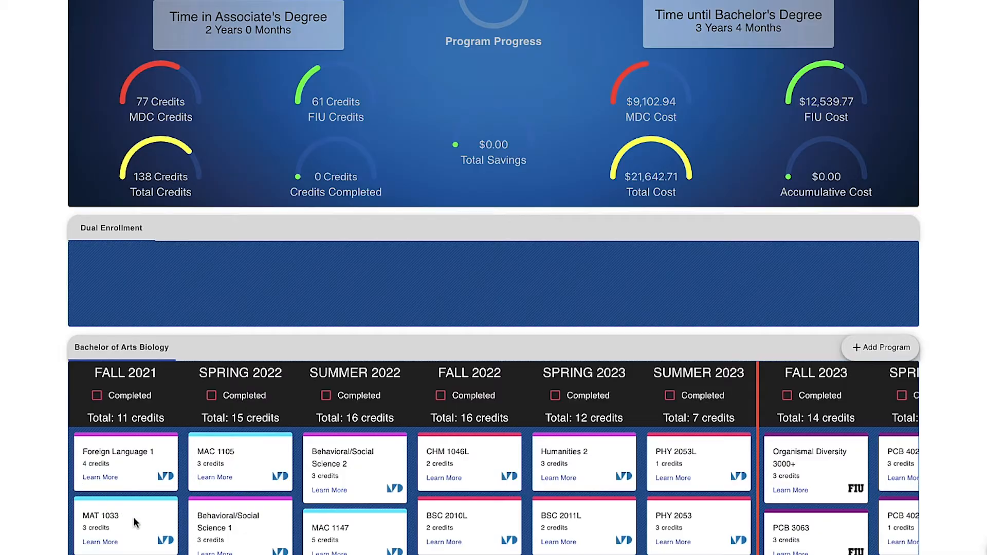
pyautogui.moveTo(136, 517); pyautogui.dragTo(136, 511)
pyautogui.moveTo(150, 441); pyautogui.dragTo(153, 274)
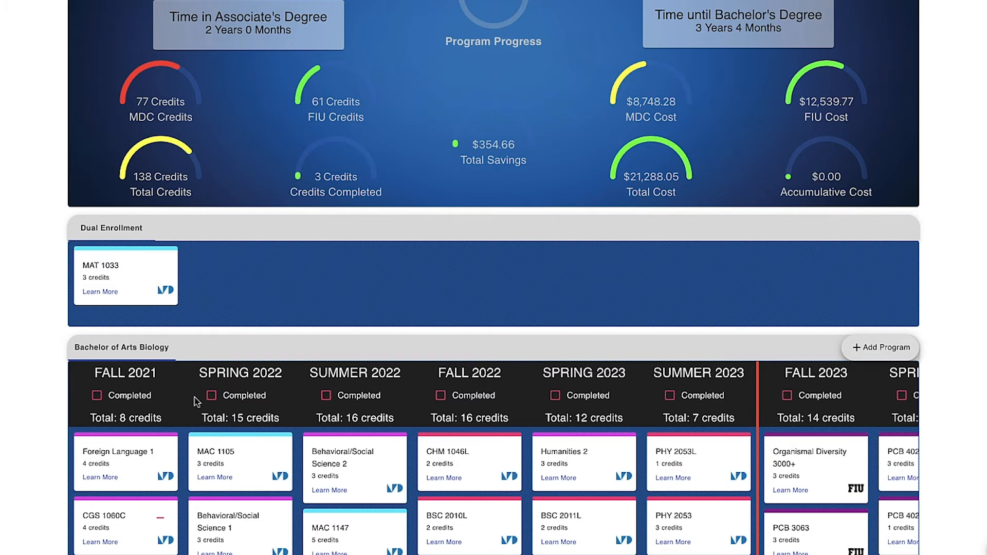
pyautogui.moveTo(241, 455); pyautogui.dragTo(258, 280)
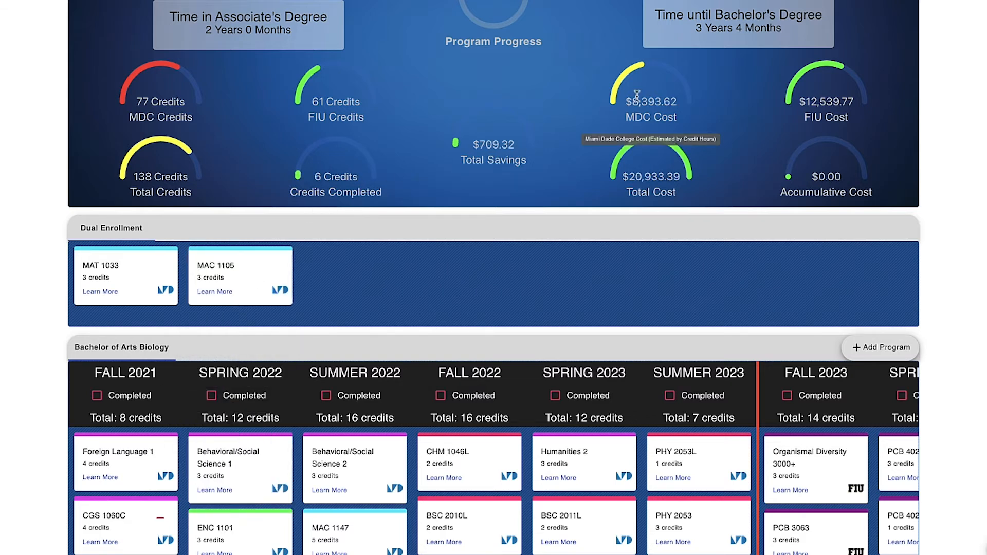
pyautogui.scroll(-3, 322, 466)
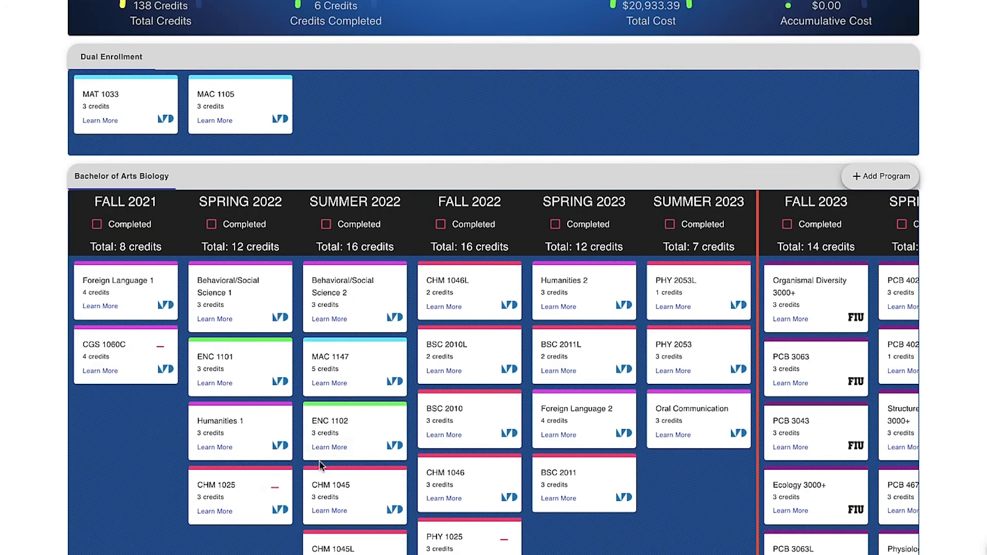
# Apply the CART option to CHM 1025, lowering totals to 135 credits and $20,578.73
pyautogui.click(221, 515)
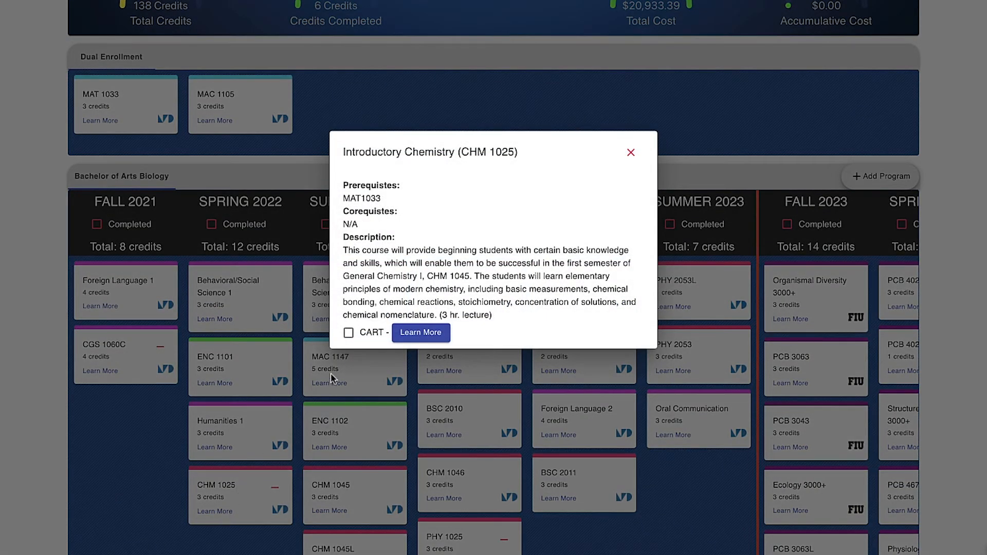
pyautogui.click(349, 333)
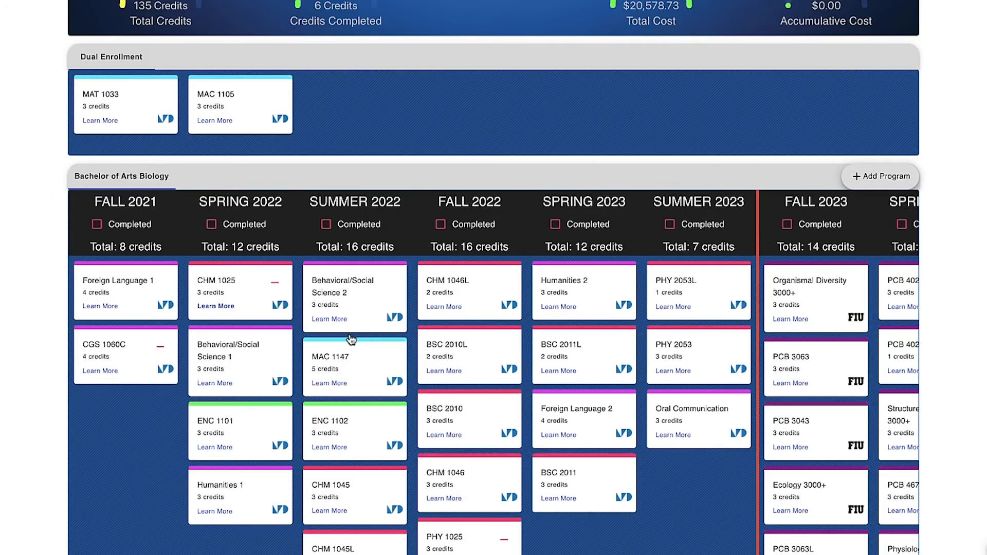
pyautogui.moveTo(490, 1)
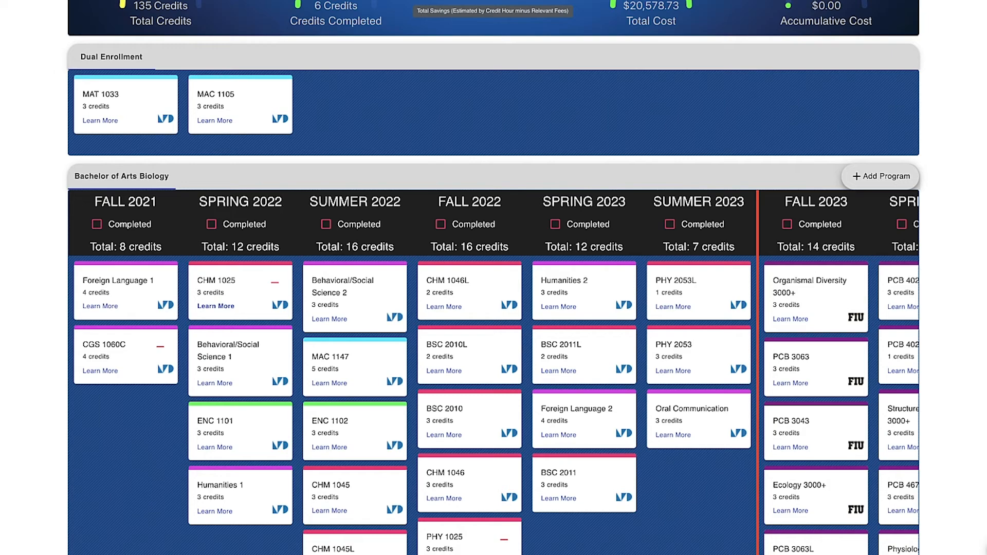
# Save the updated Bachelor of Arts Biology plan ($1,063.98 savings, $20,578.73 total cost)
pyautogui.scroll(4, 490, 2)
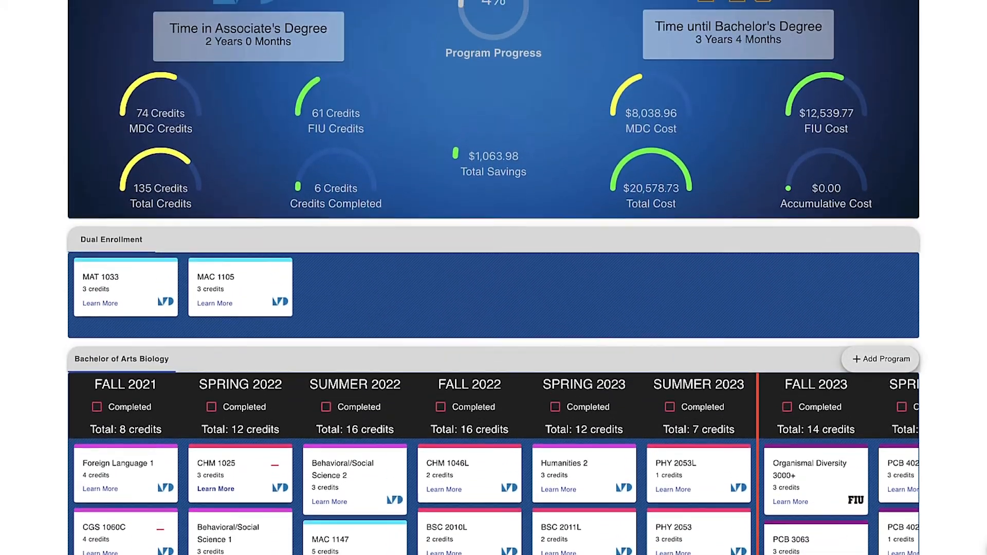
pyautogui.scroll(1, 490, 2)
pyautogui.moveTo(637, 203)
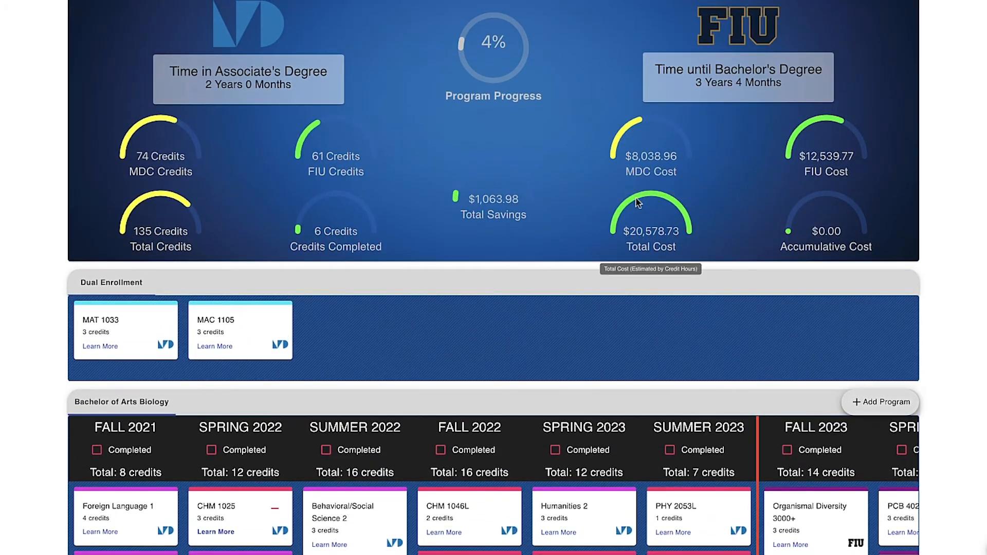
pyautogui.moveTo(638, 174)
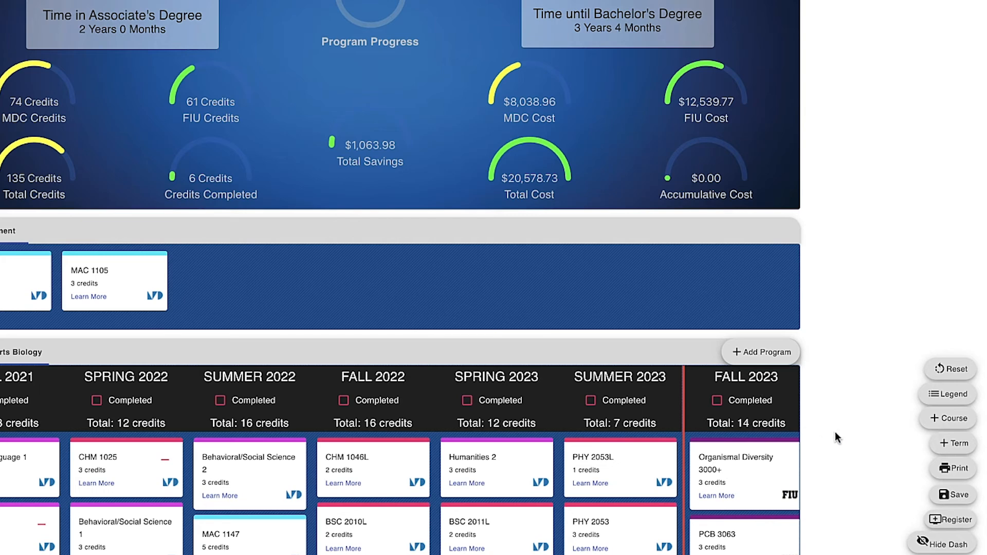
pyautogui.click(959, 495)
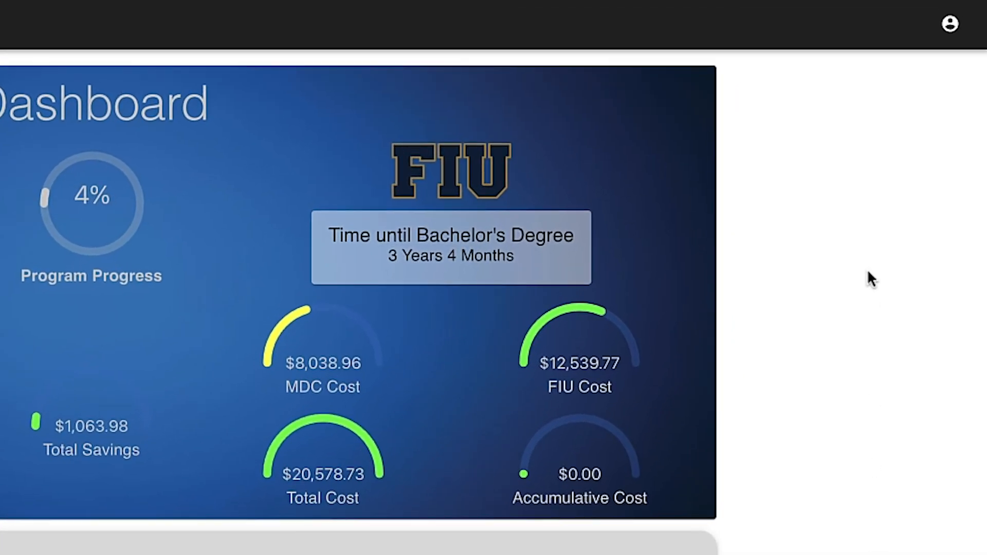
# Review the profile's testing and dual enrollment details, add BS Biology under Programs, and update
pyautogui.click(950, 25)
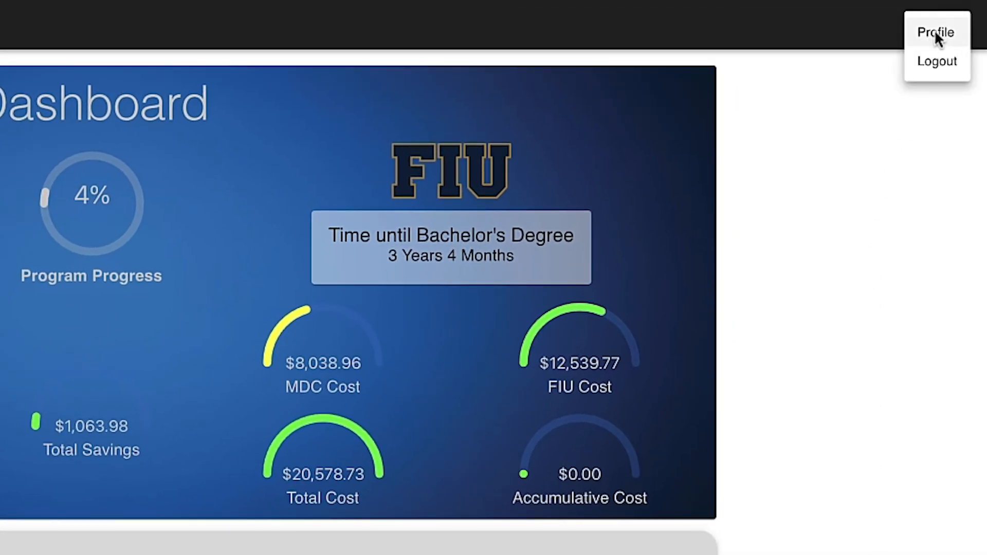
pyautogui.click(935, 32)
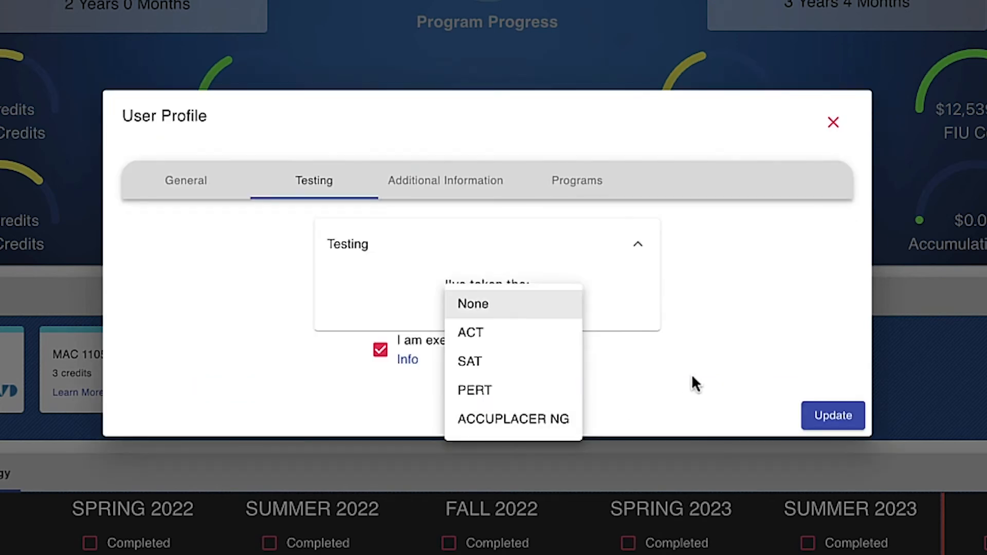
pyautogui.click(692, 376)
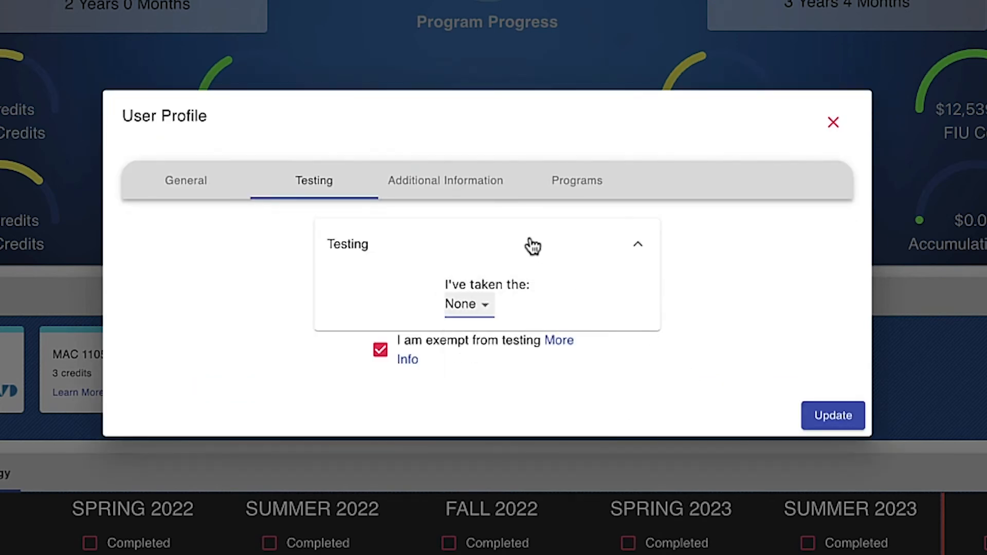
pyautogui.click(469, 184)
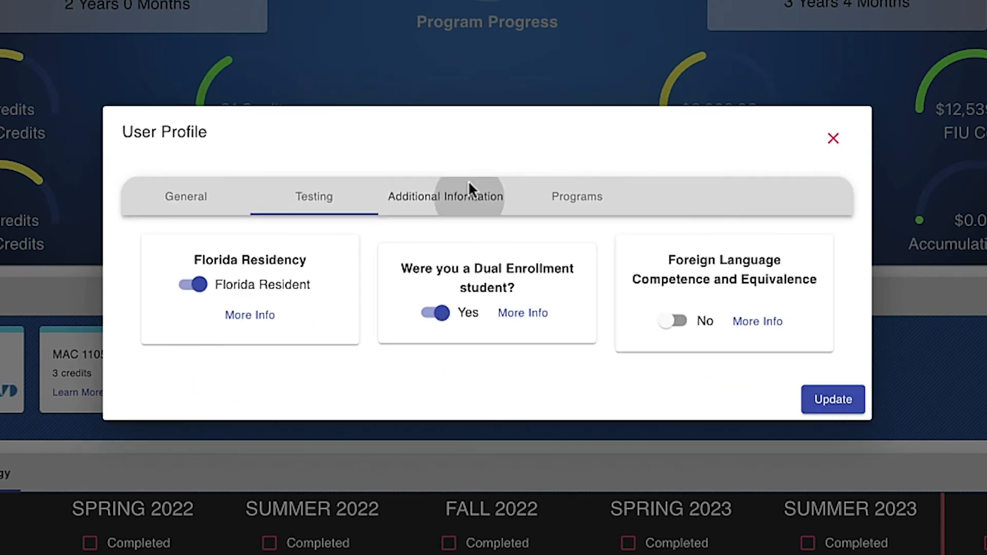
pyautogui.click(436, 314)
pyautogui.click(436, 314)
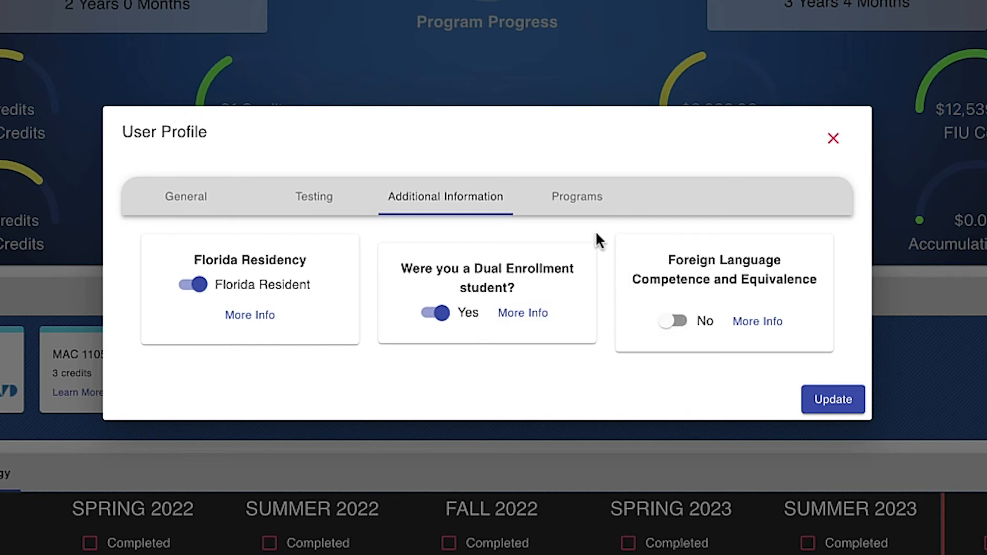
pyautogui.click(586, 206)
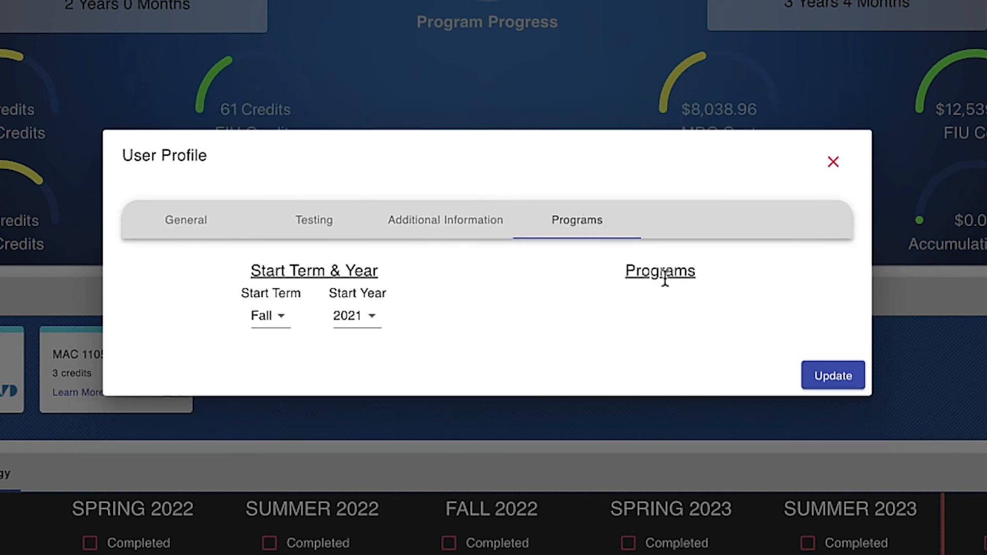
pyautogui.click(834, 376)
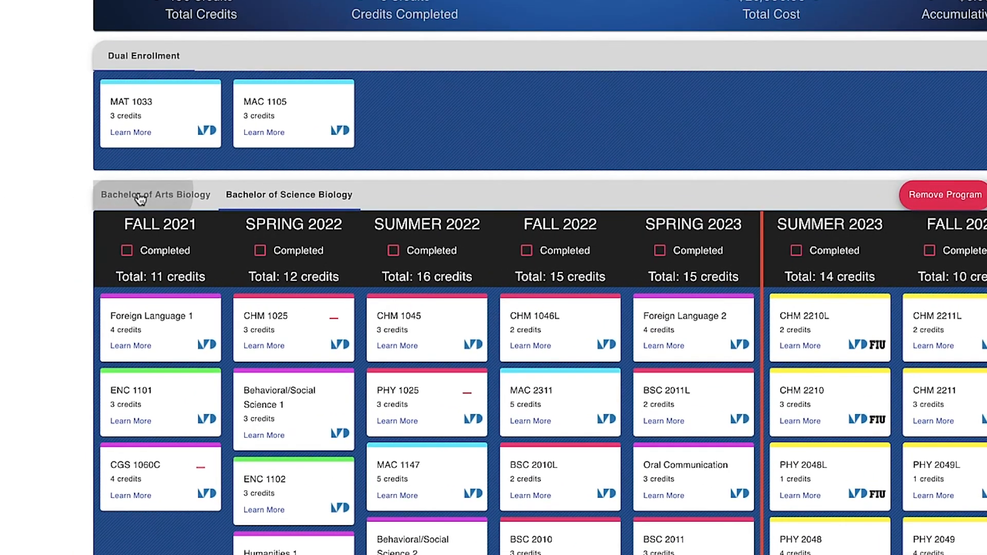
# Show the Bachelor of Arts Biology plan (138 credits, $20,933.39) and browse its semester board
pyautogui.click(140, 199)
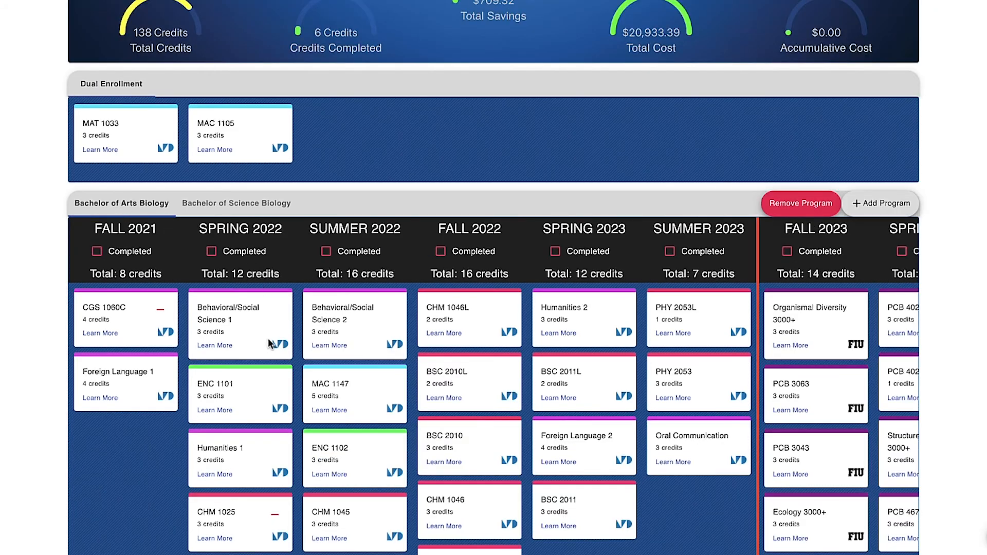
pyautogui.scroll(-3, 269, 344)
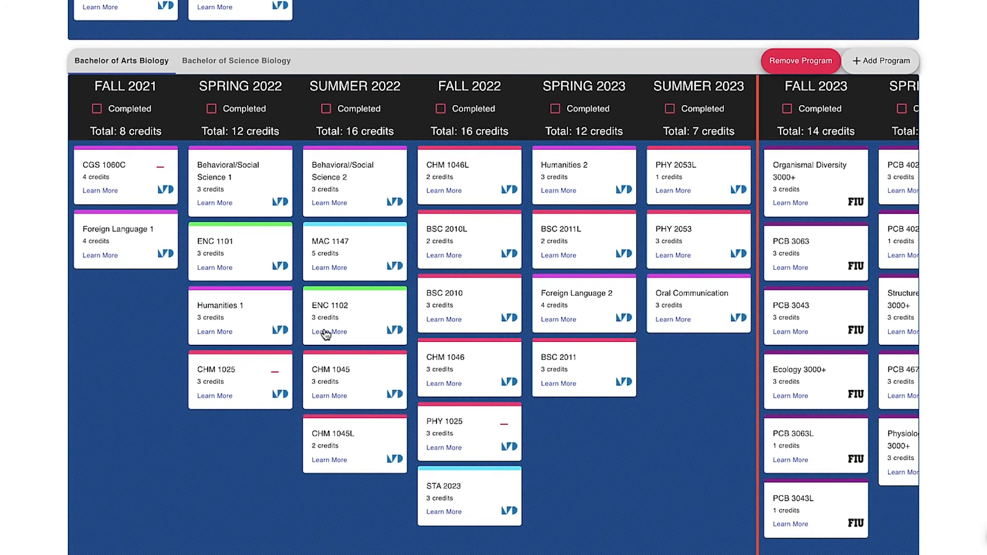
pyautogui.hscroll(3, 474, 319)
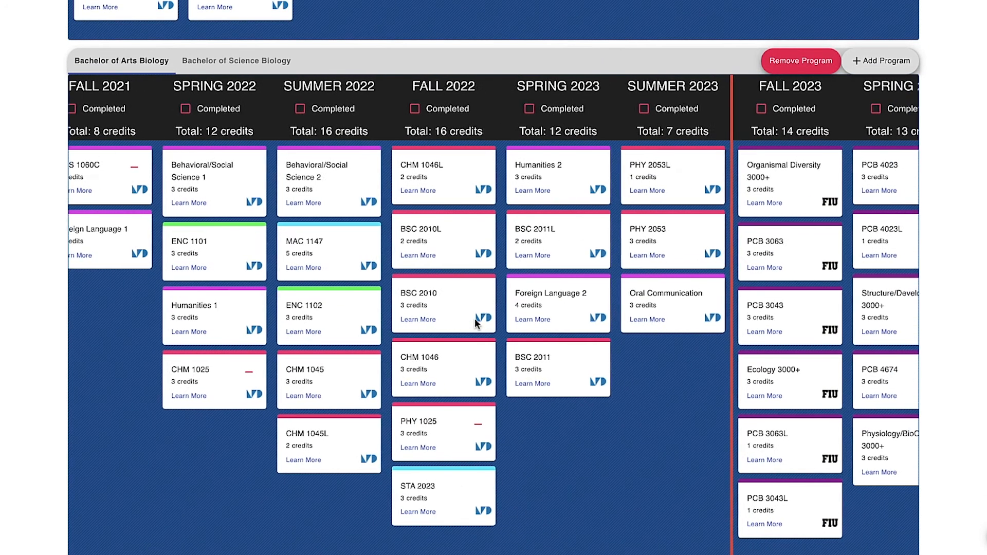
pyautogui.hscroll(5, 474, 319)
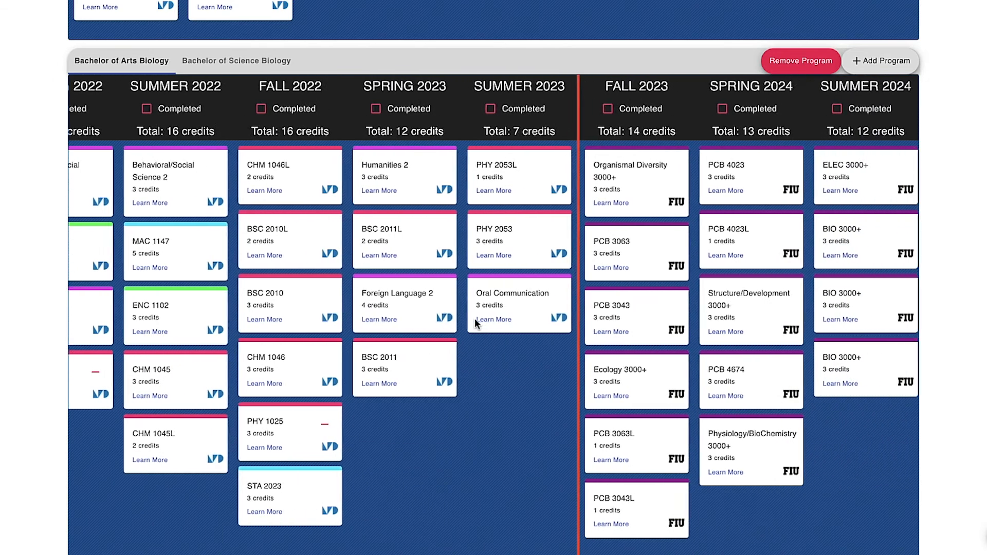
pyautogui.hscroll(4, 476, 323)
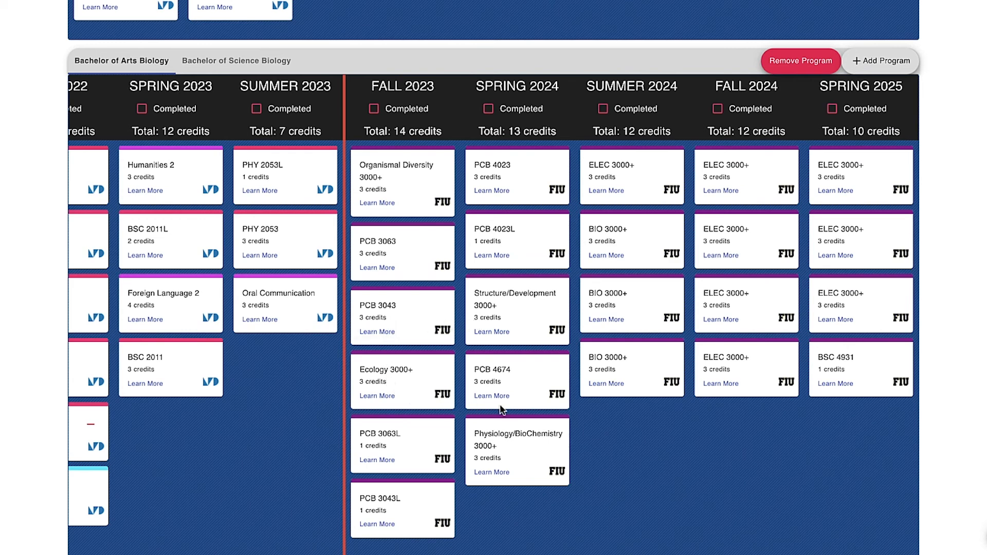
pyautogui.scroll(6, 943, 248)
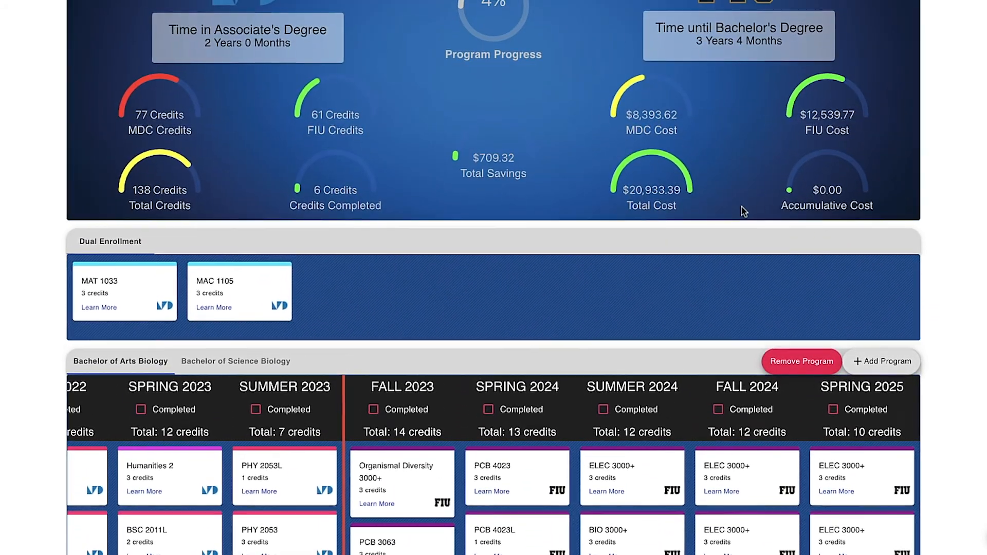
pyautogui.moveTo(673, 198)
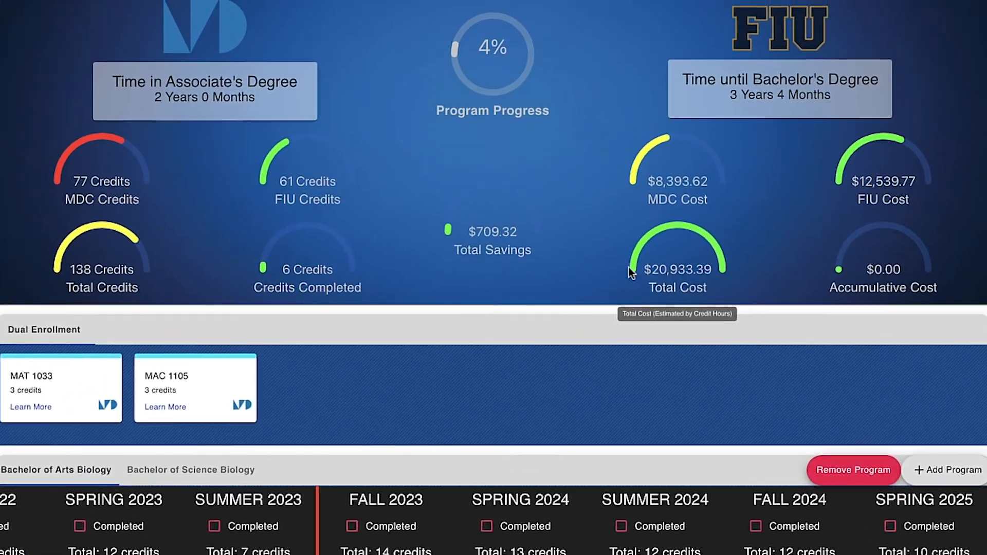
pyautogui.moveTo(502, 206)
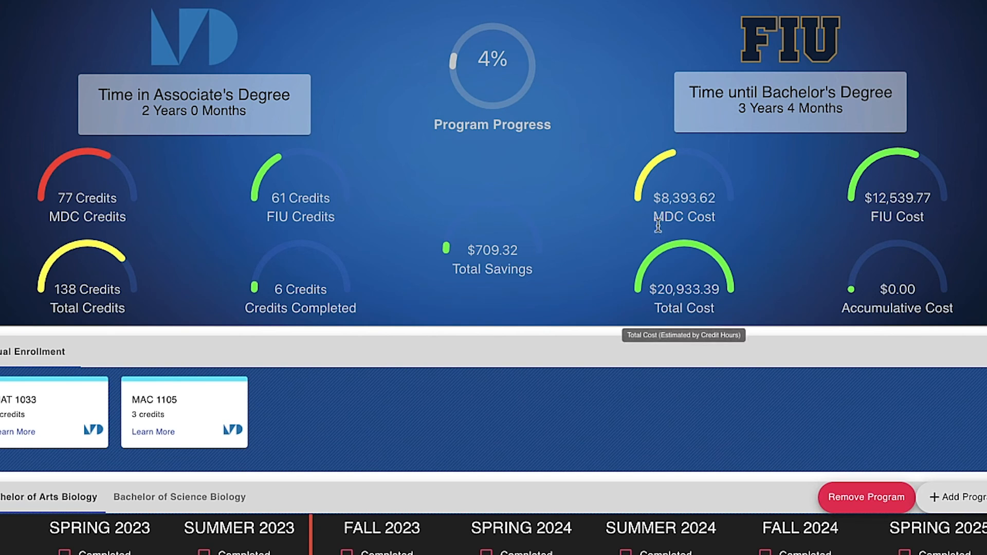
pyautogui.moveTo(697, 213)
pyautogui.moveTo(520, 116)
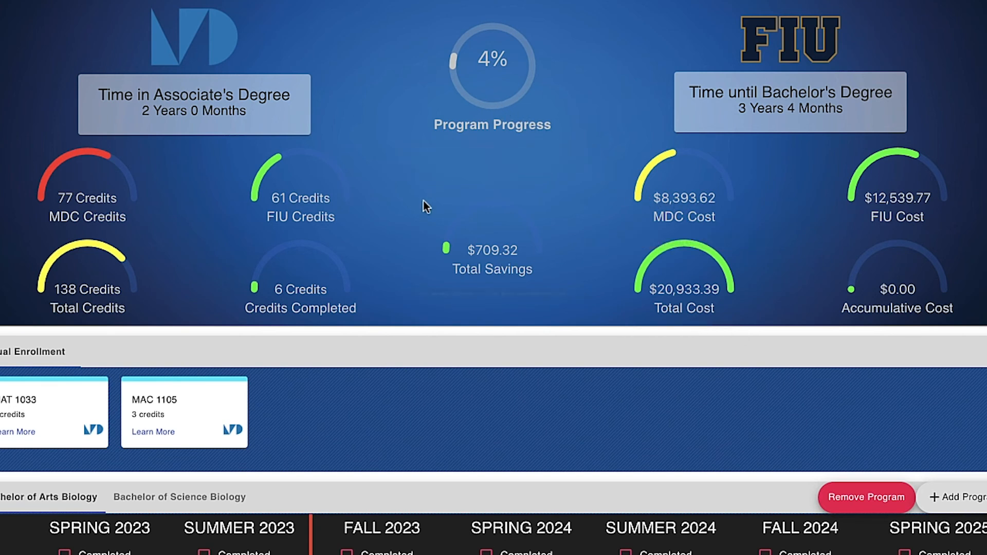
pyautogui.moveTo(386, 290)
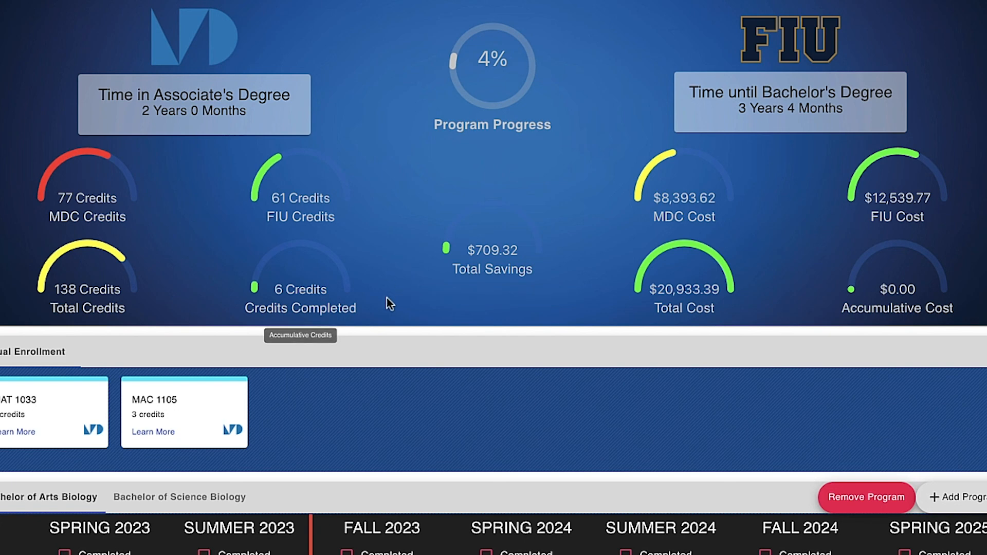